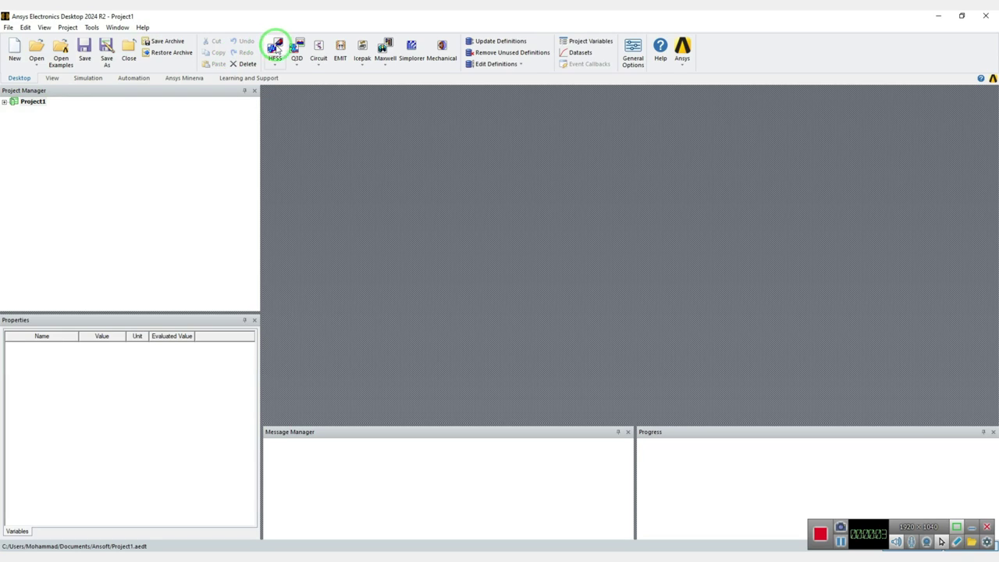
# - Insert a new HFSS design into the project and expand its tree
pyautogui.click(274, 48)
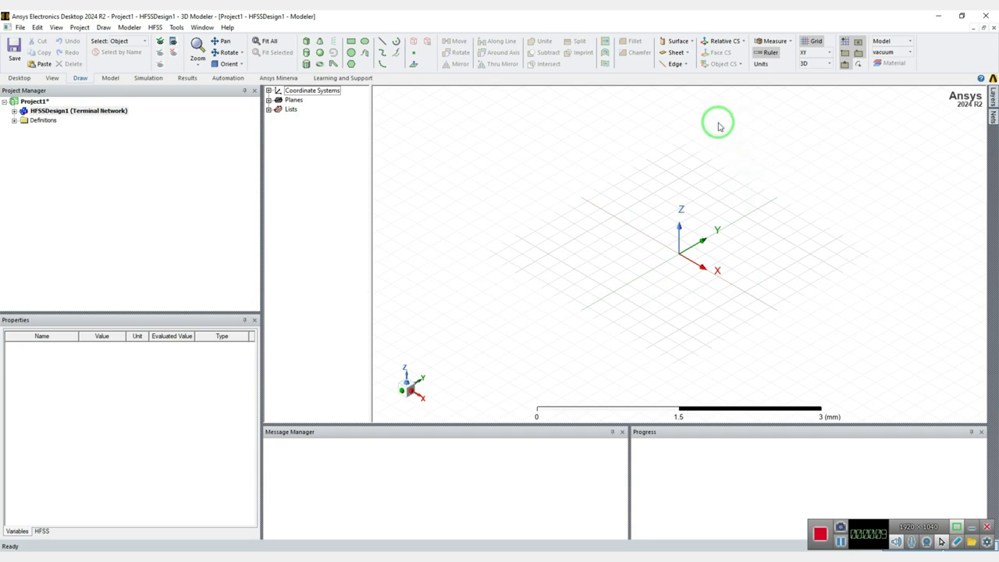
pyautogui.click(14, 111)
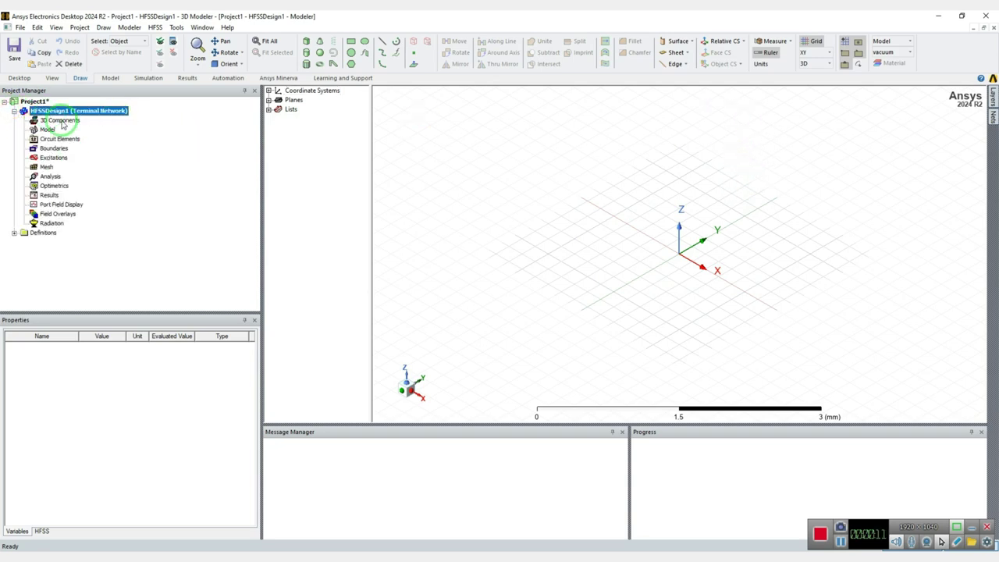
pyautogui.click(50, 121)
pyautogui.click(274, 90)
pyautogui.click(269, 91)
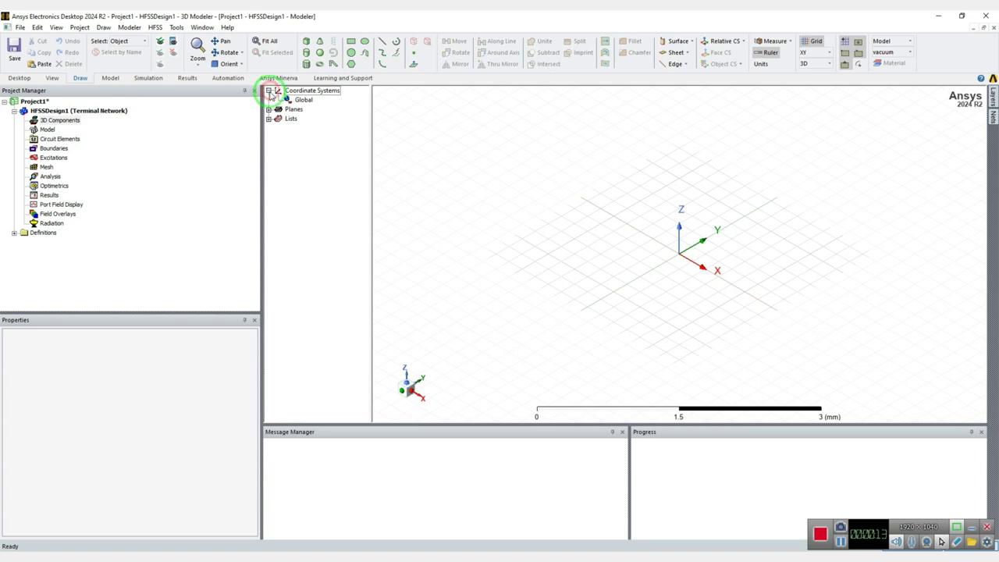
pyautogui.click(269, 90)
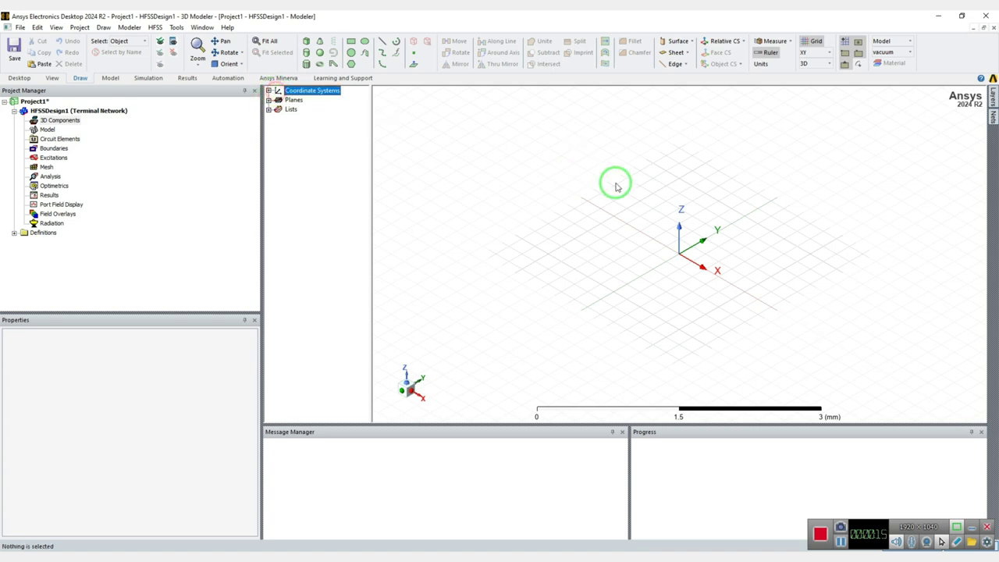
pyautogui.click(738, 254)
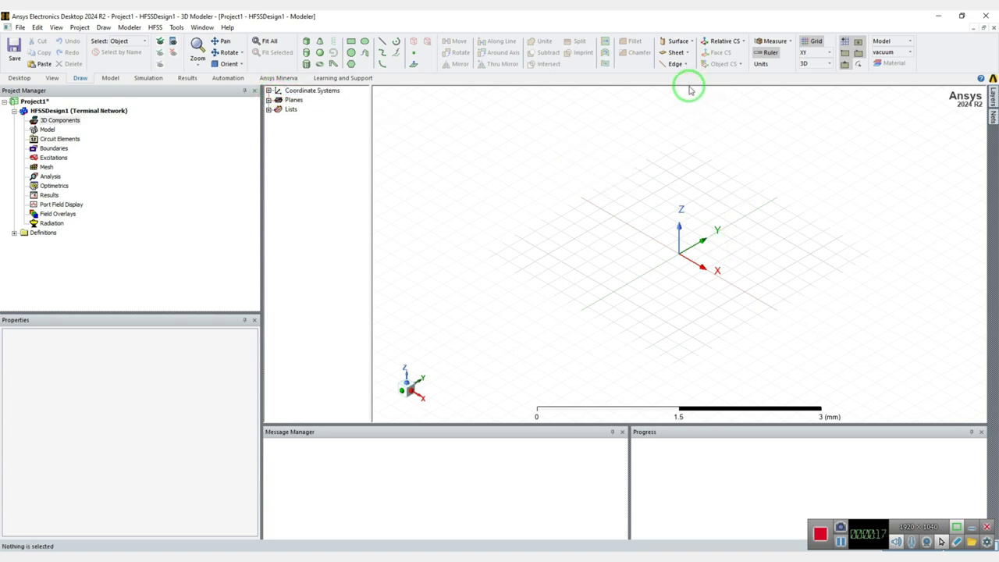
# - Start an equation-based curve with X(_t) = _t and Y(_t) = (1./(4*focal_length))*(_t)*(_t)
pyautogui.click(398, 54)
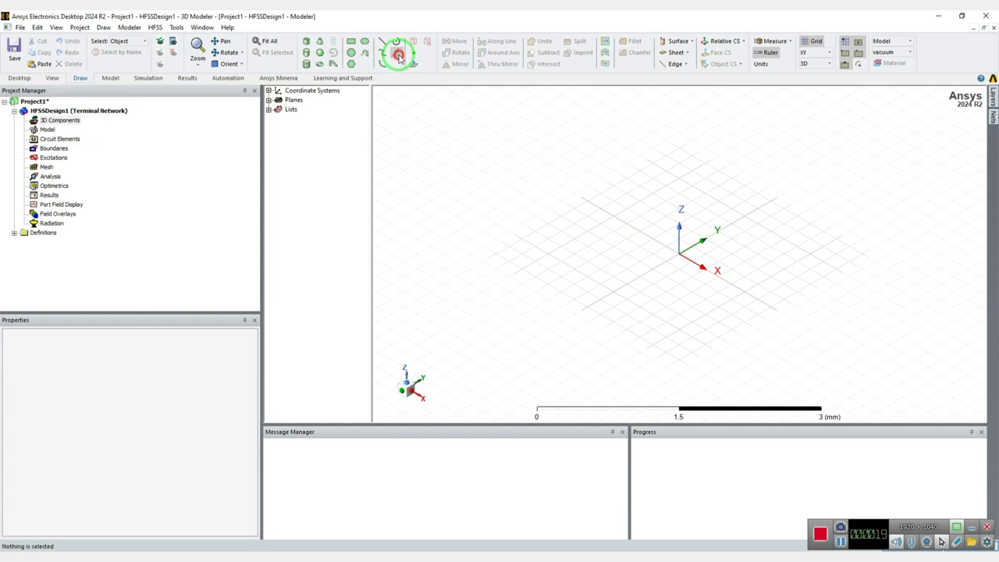
pyautogui.click(397, 55)
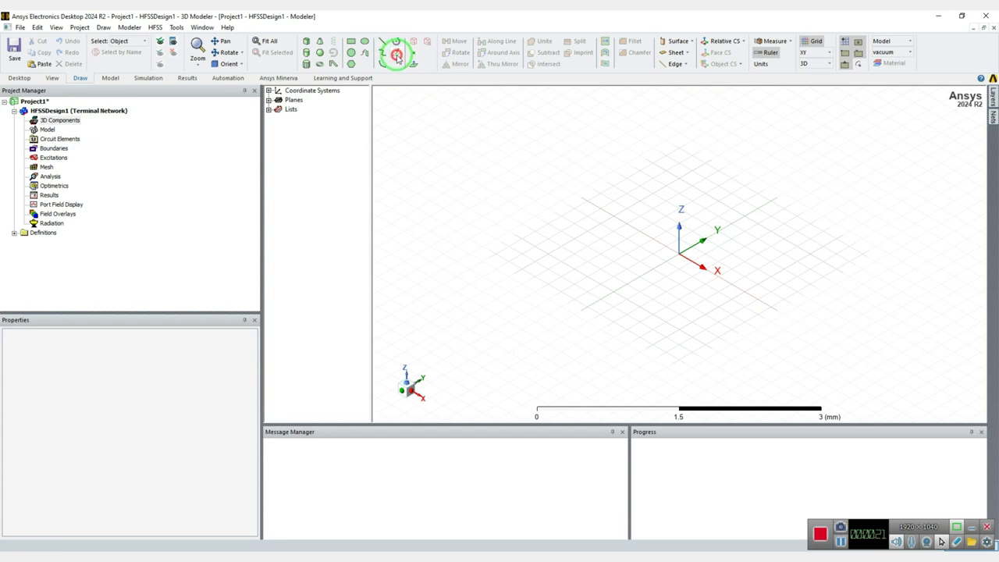
pyautogui.moveTo(71, 41); pyautogui.dragTo(437, 155)
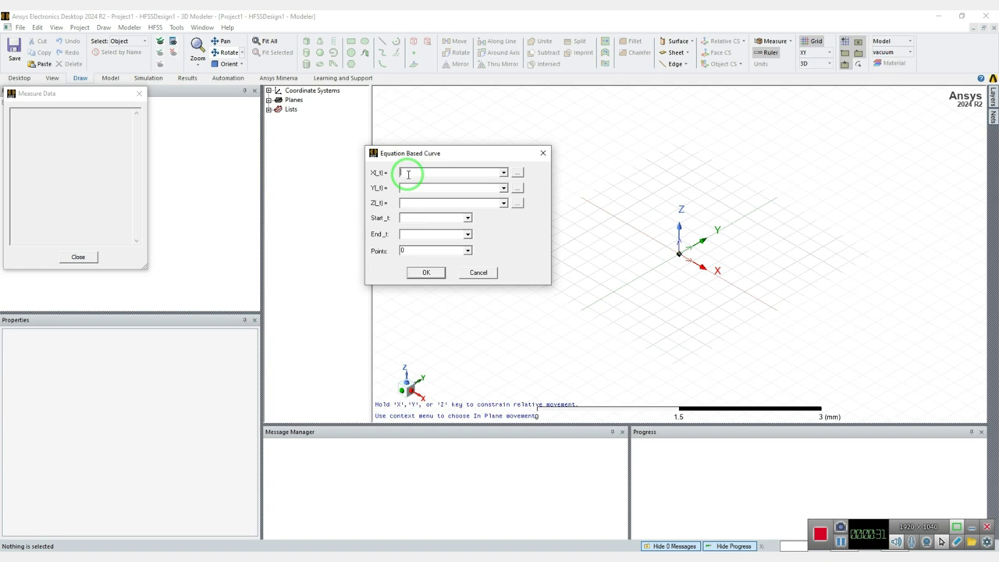
pyautogui.write('_t')
pyautogui.click(410, 187)
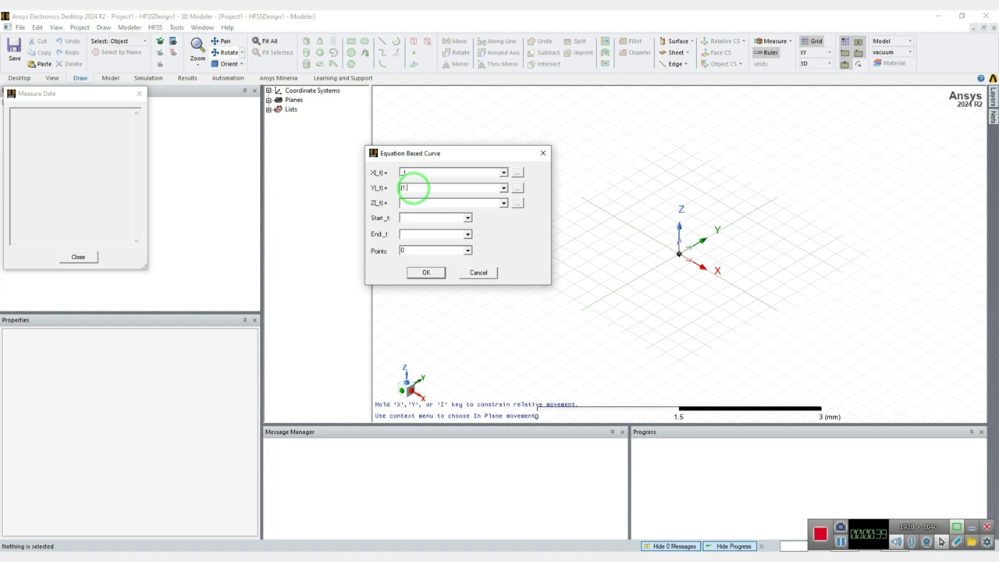
pyautogui.write('(1/4)')
pyautogui.write('leng')
pyautogui.write('^_t')
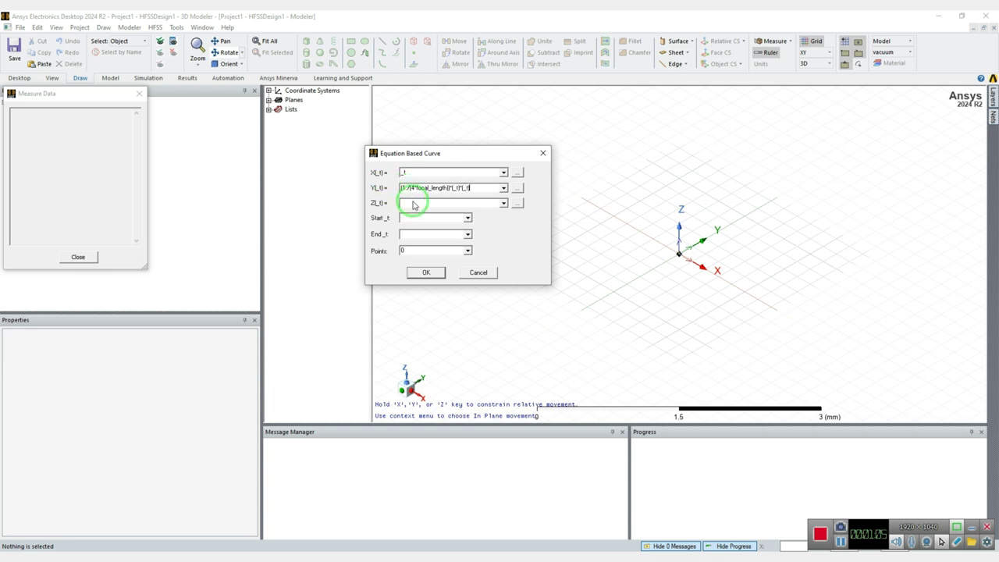
# - Define the new variable focal_length as FOD*Dish_diameter, without a unit
pyautogui.click(413, 204)
pyautogui.click(425, 221)
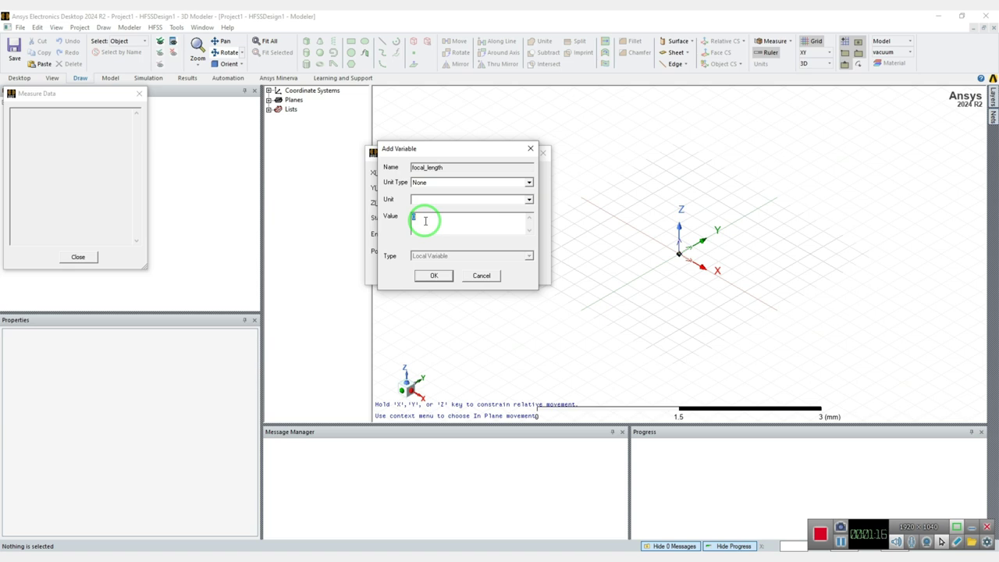
pyautogui.write('600')
pyautogui.press('BackSpace')
pyautogui.click(528, 200)
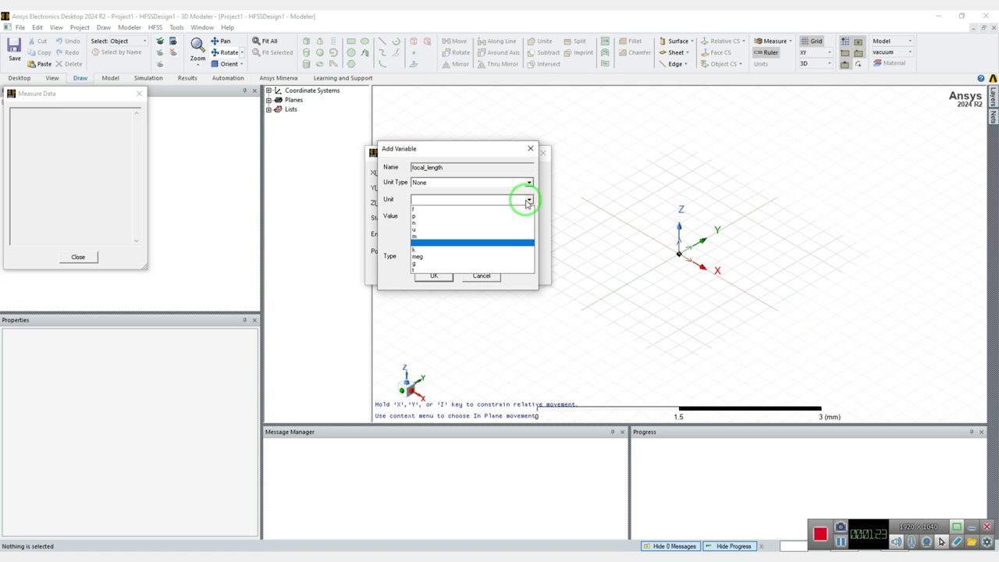
pyautogui.click(528, 200)
pyautogui.click(425, 221)
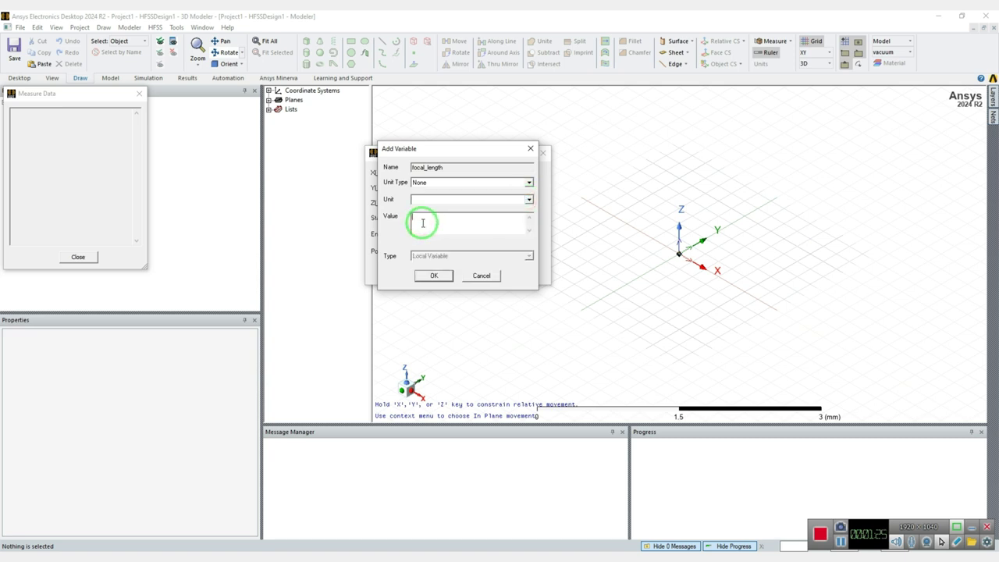
pyautogui.write('FOD*Dish_diameter')
pyautogui.click(432, 275)
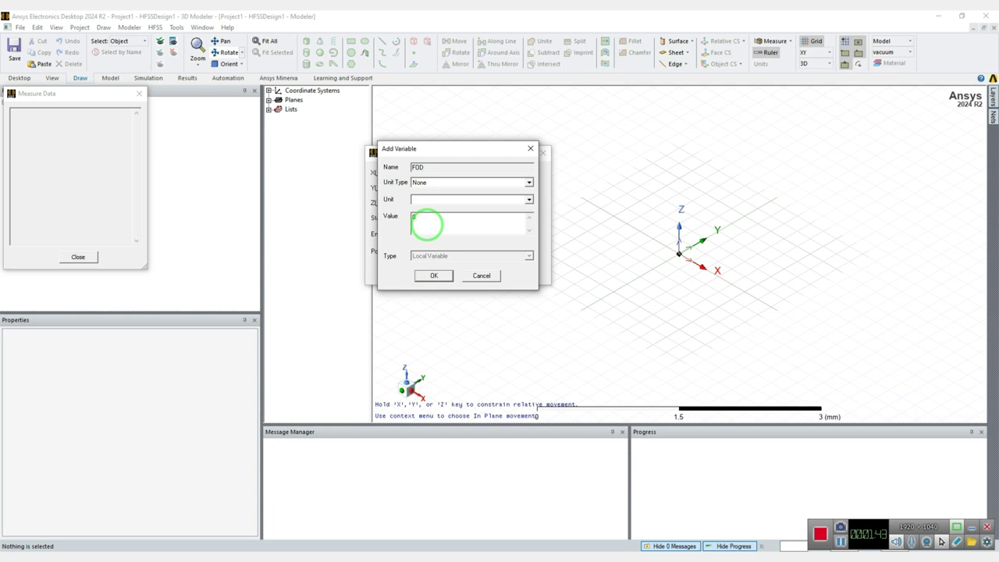
# - Define the variables FOD as 0.32 and Dish_diameter as 2 with unit m
pyautogui.write('0.32')
pyautogui.click(434, 275)
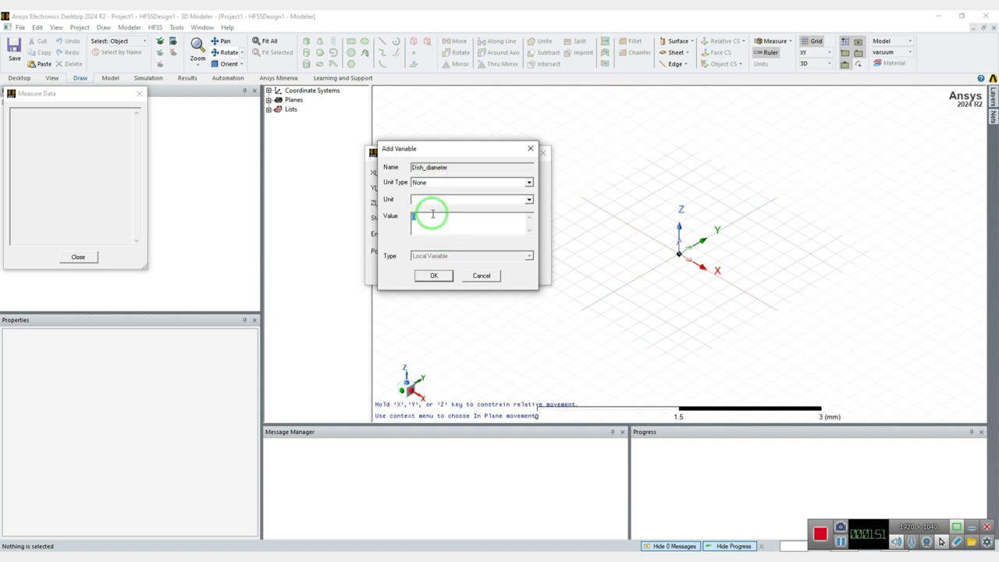
pyautogui.click(529, 199)
pyautogui.click(435, 236)
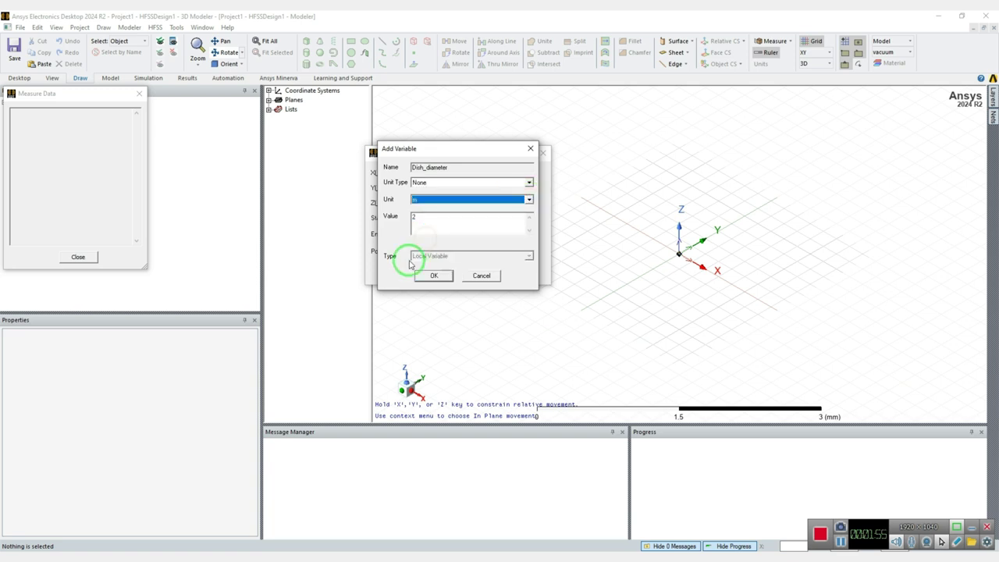
pyautogui.click(427, 277)
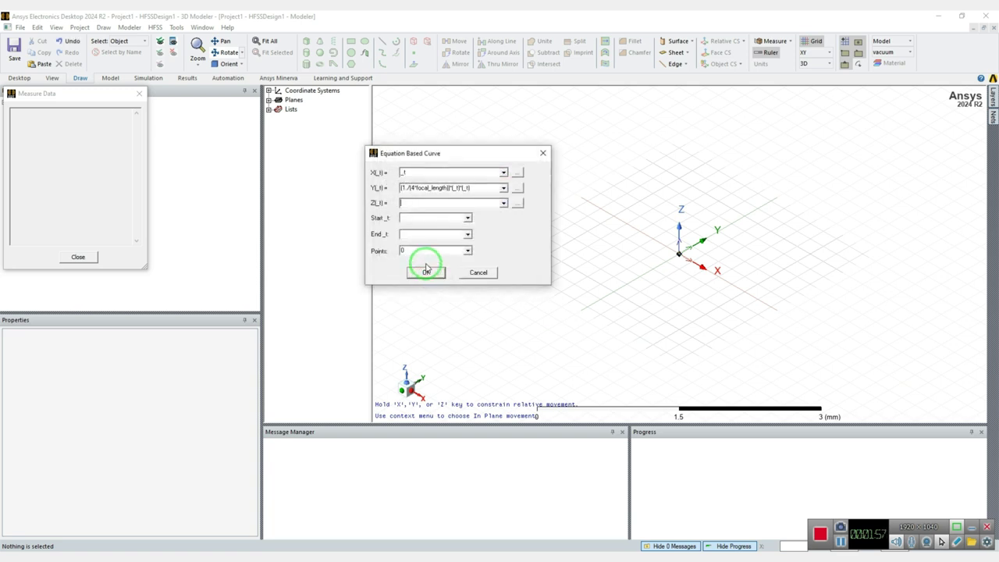
# - Set Z(_t) and the start of _t to 0, base the end of _t on Dish_diameter, and create the curve
pyautogui.write('0')
pyautogui.click(416, 217)
pyautogui.write('0')
pyautogui.click(425, 233)
pyautogui.write('dish')
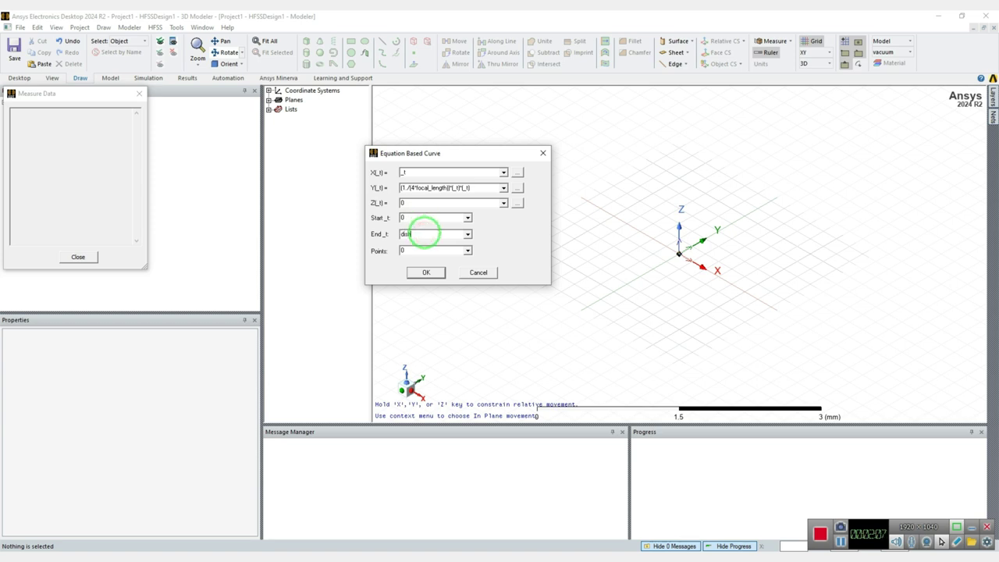
pyautogui.press('BackSpace')
pyautogui.press('BackSpace')
pyautogui.press('BackSpace')
pyautogui.write('Dish_')
pyautogui.click(432, 272)
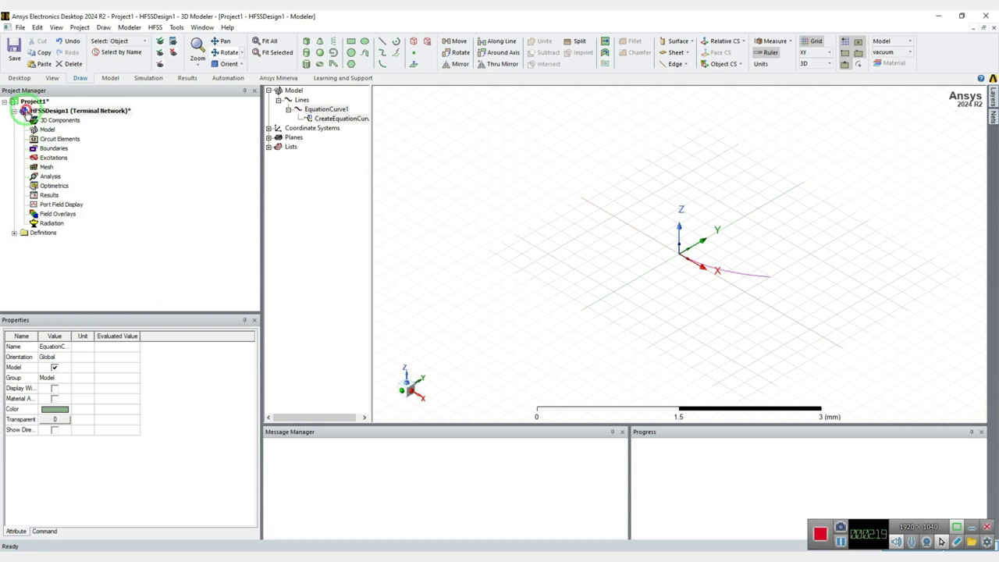
# - Show the design variables in full and set the unit of Dish_diameter to none
pyautogui.click(31, 110)
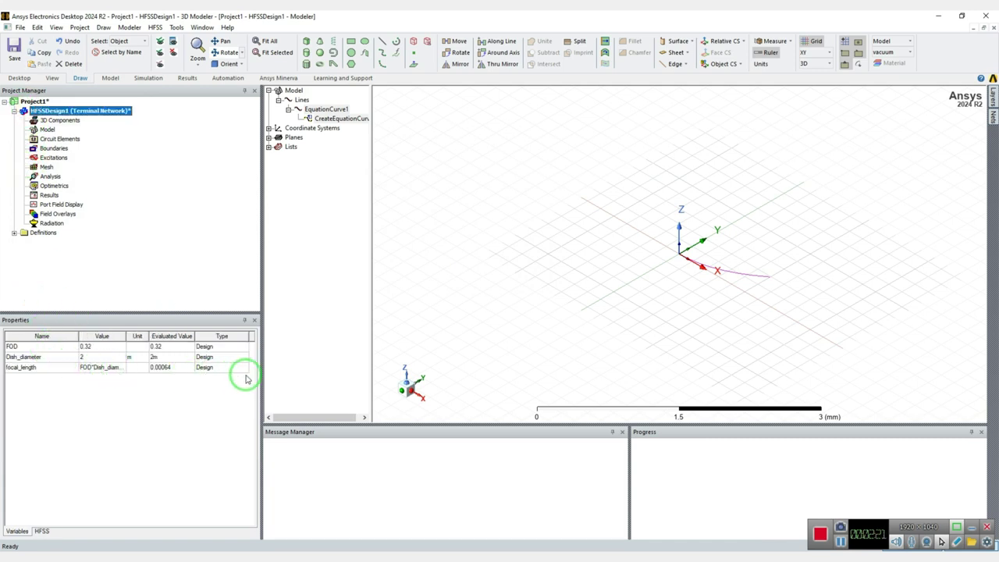
pyautogui.moveTo(262, 375); pyautogui.dragTo(293, 376)
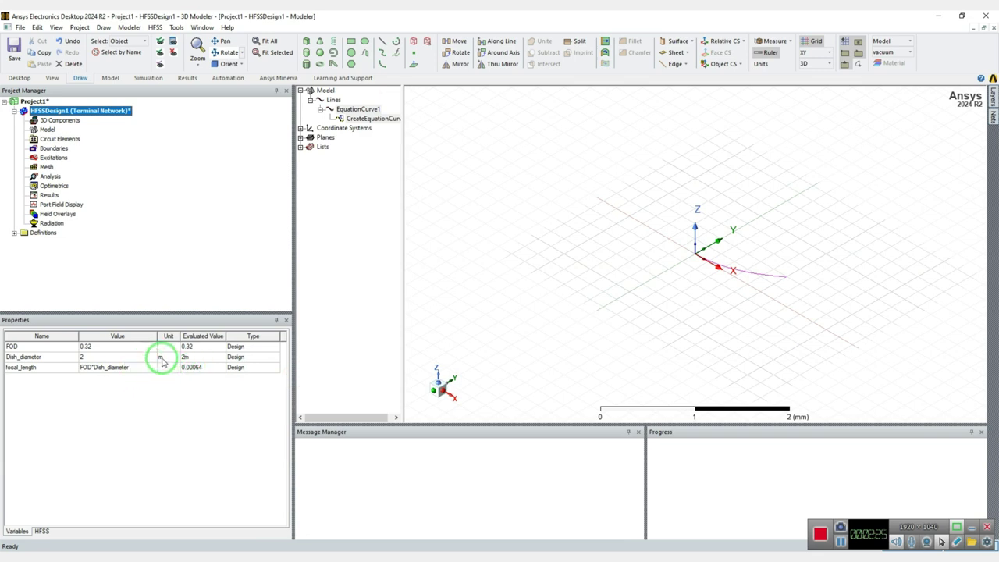
pyautogui.click(161, 358)
pyautogui.click(175, 426)
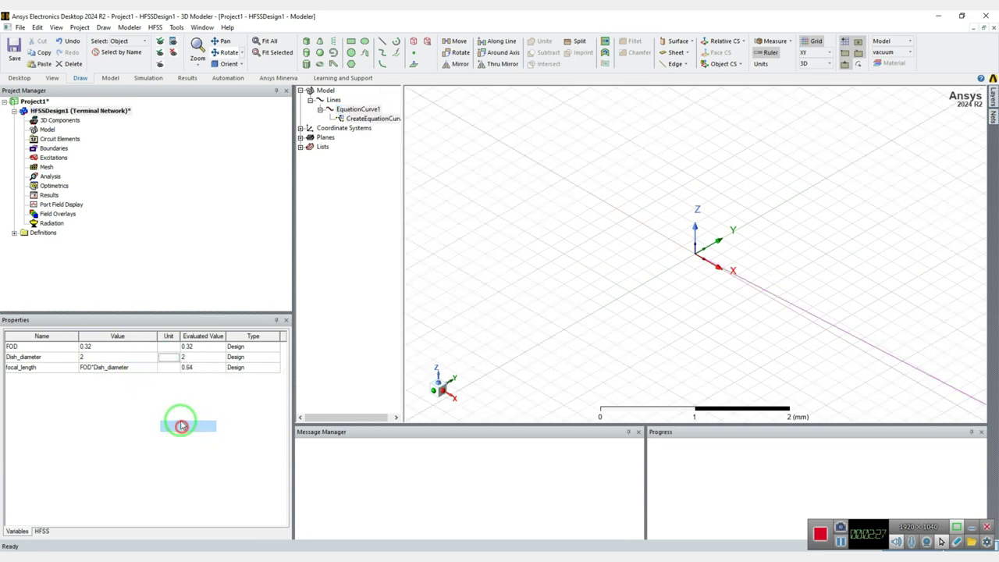
pyautogui.moveTo(289, 363); pyautogui.dragTo(282, 366)
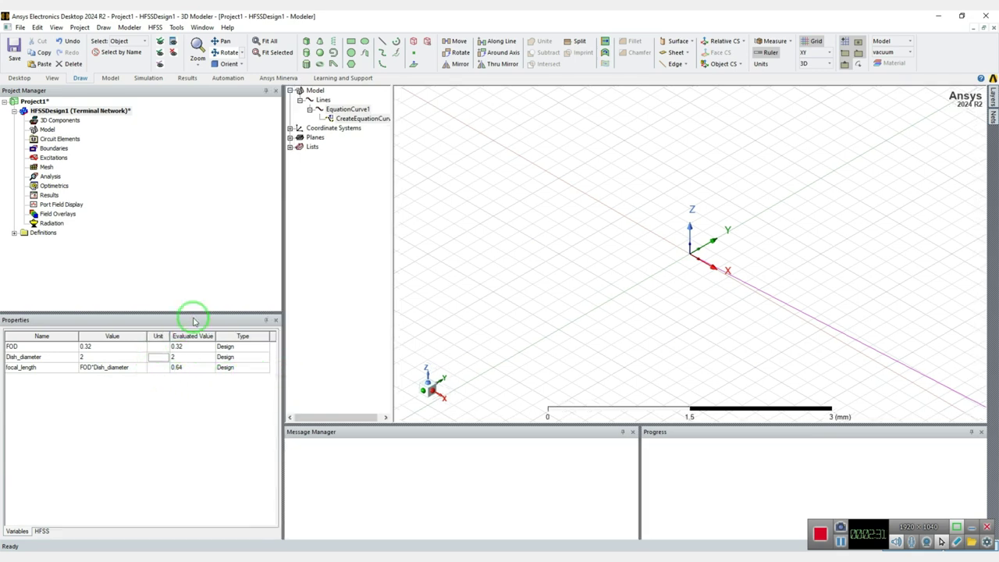
# - Start saving the project and browse to the "parabolic antenna" folder within University files on Local Disk (F:)
pyautogui.click(14, 47)
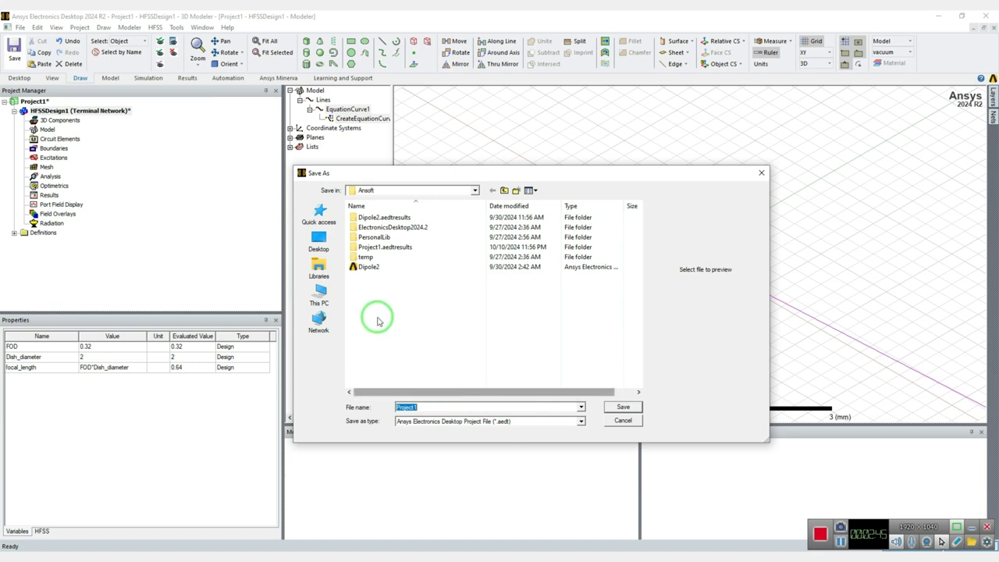
pyautogui.click(317, 293)
pyautogui.click(549, 345)
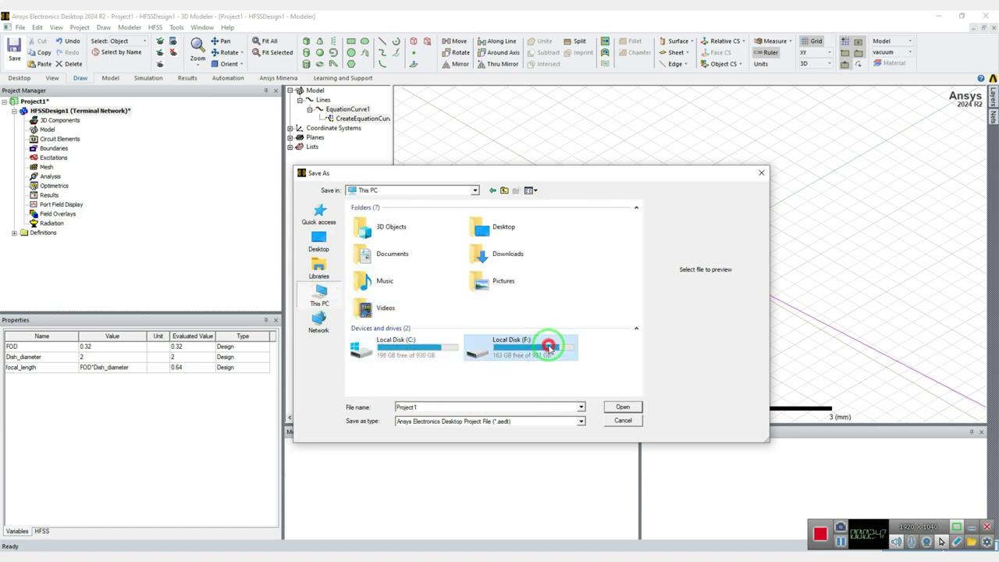
pyautogui.doubleClick(548, 346)
pyautogui.doubleClick(375, 232)
pyautogui.doubleClick(379, 251)
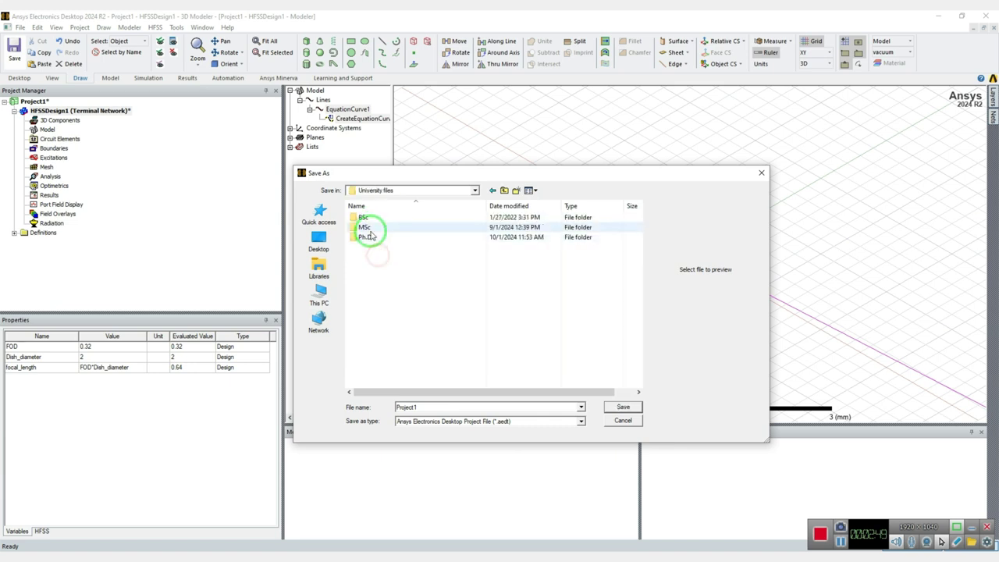
pyautogui.doubleClick(372, 236)
pyautogui.click(370, 257)
pyautogui.doubleClick(370, 257)
pyautogui.doubleClick(368, 238)
# - Name the project file Parabolic_antennas and save it in the current folder
pyautogui.doubleClick(427, 407)
pyautogui.write('Pa')
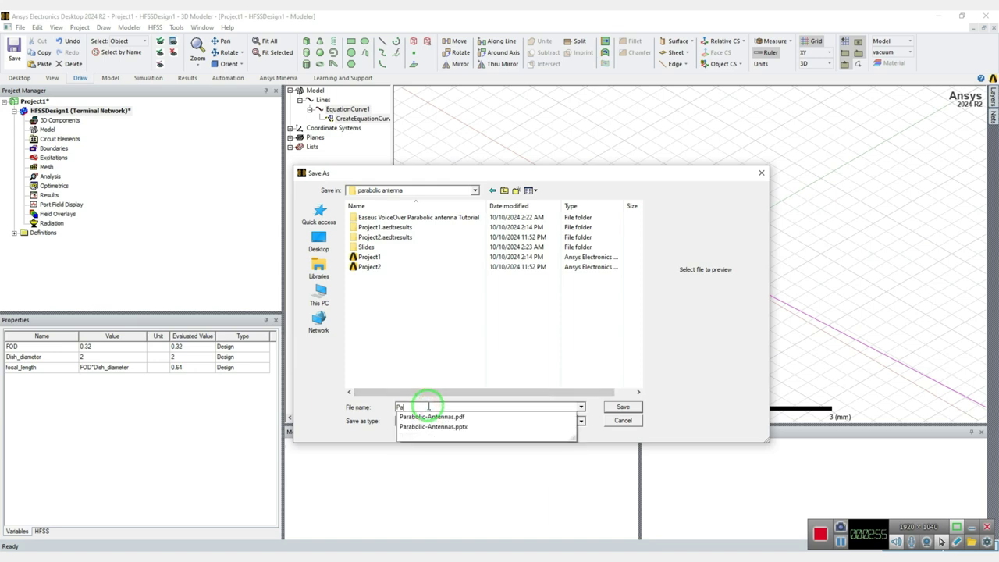
pyautogui.write('rabolic_antennas')
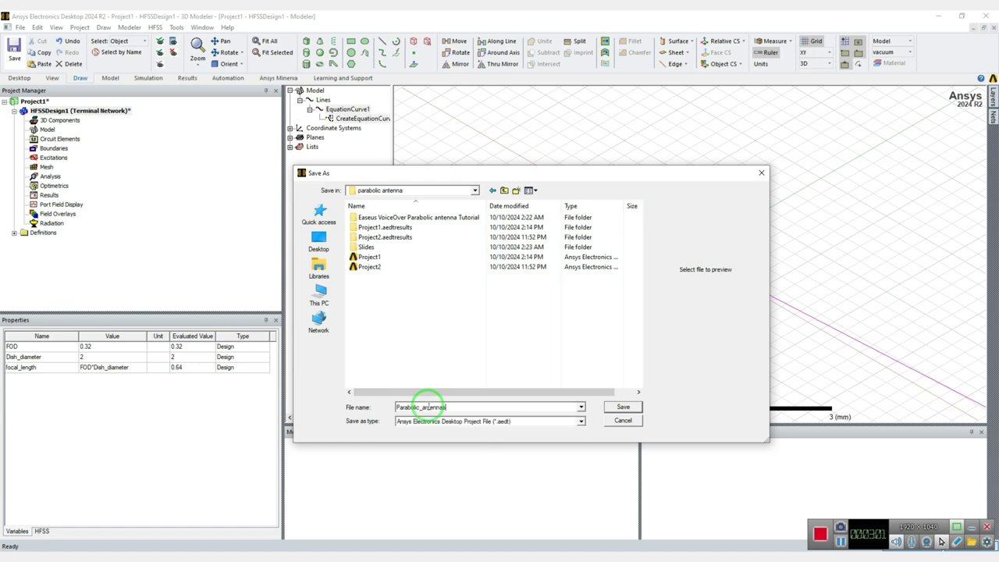
pyautogui.click(610, 408)
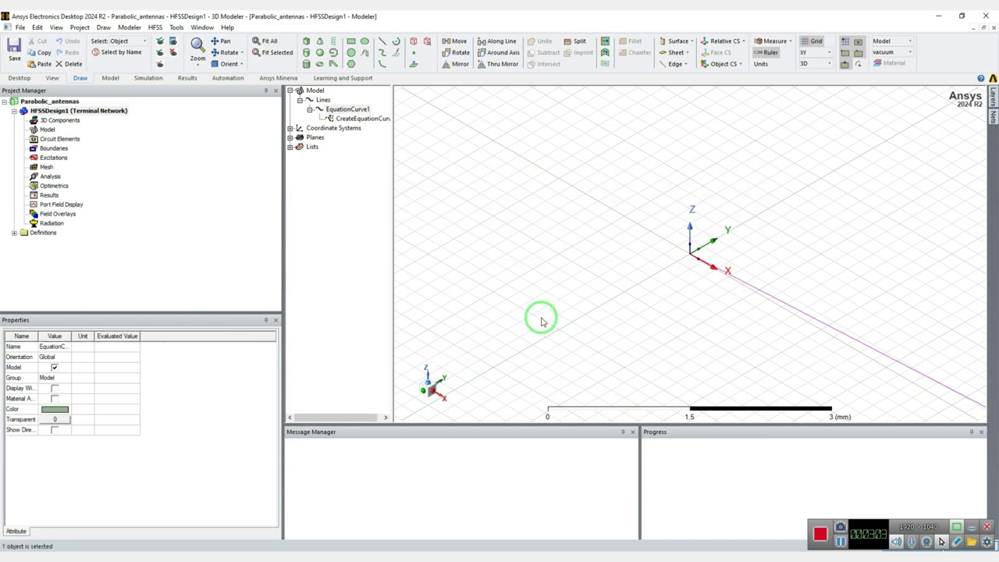
# - Sweep the equation curve around the Y axis by 360 deg with a 0 deg draft angle and Round draft type
pyautogui.scroll(-2, 705, 278)
pyautogui.moveTo(792, 297)
pyautogui.keyDown('alt'); pyautogui.mouseDown()
pyautogui.moveTo(806, 315)
pyautogui.moveTo(725, 313)
pyautogui.moveTo(778, 317)
pyautogui.moveTo(700, 346)
pyautogui.moveTo(698, 358)
pyautogui.moveTo(722, 361)
pyautogui.mouseUp(); pyautogui.keyUp('alt')
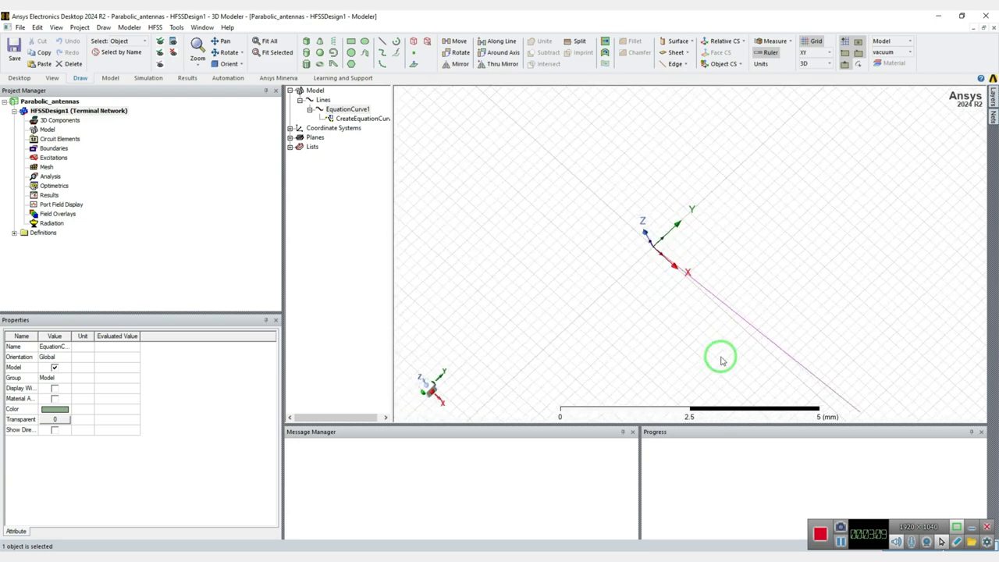
pyautogui.scroll(1, 749, 308)
pyautogui.scroll(-2, 743, 310)
pyautogui.keyDown('shift'); pyautogui.moveTo(820, 351); pyautogui.dragTo(597, 276); pyautogui.keyUp('shift')
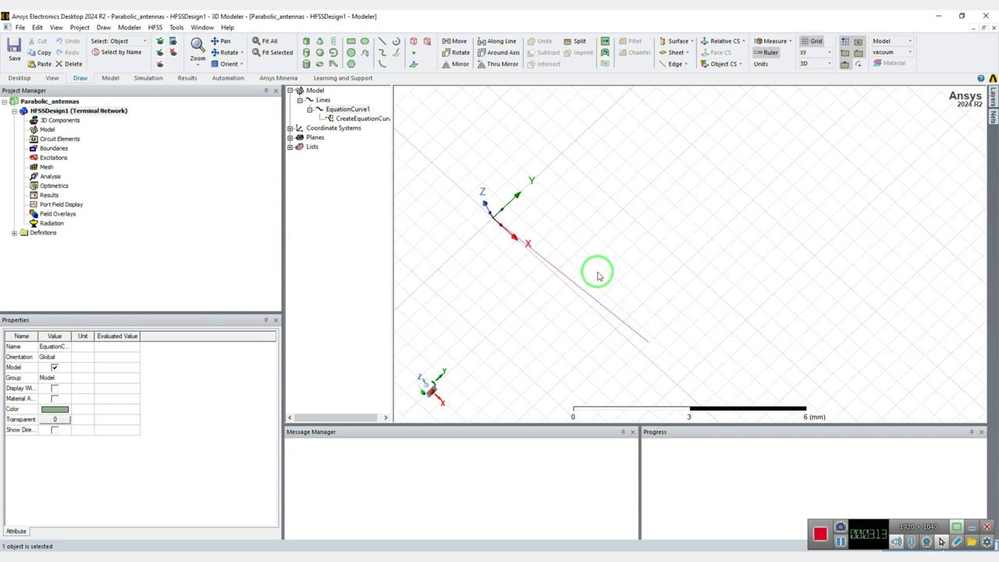
pyautogui.click(605, 53)
pyautogui.moveTo(505, 222); pyautogui.dragTo(374, 193)
pyautogui.click(386, 212)
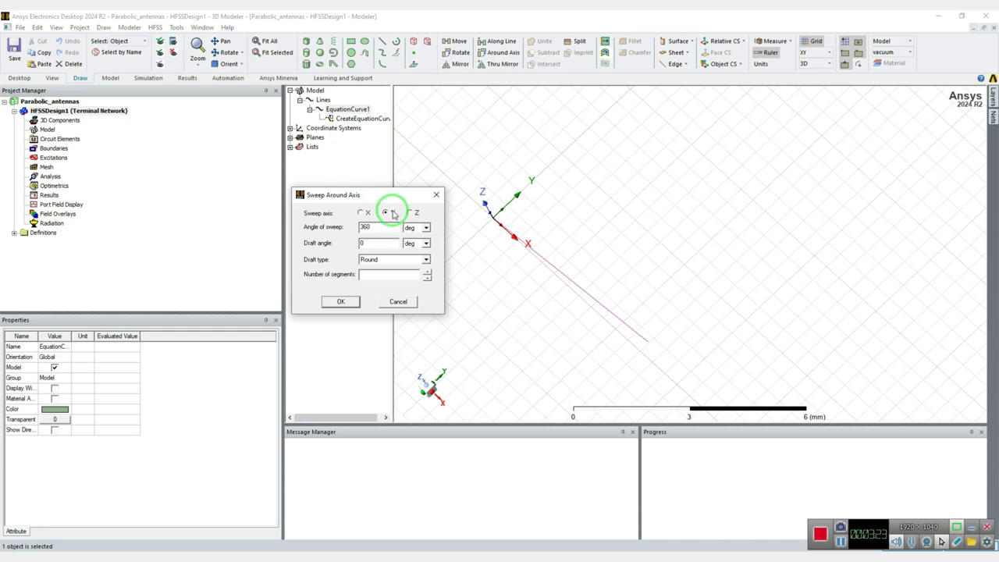
pyautogui.click(341, 301)
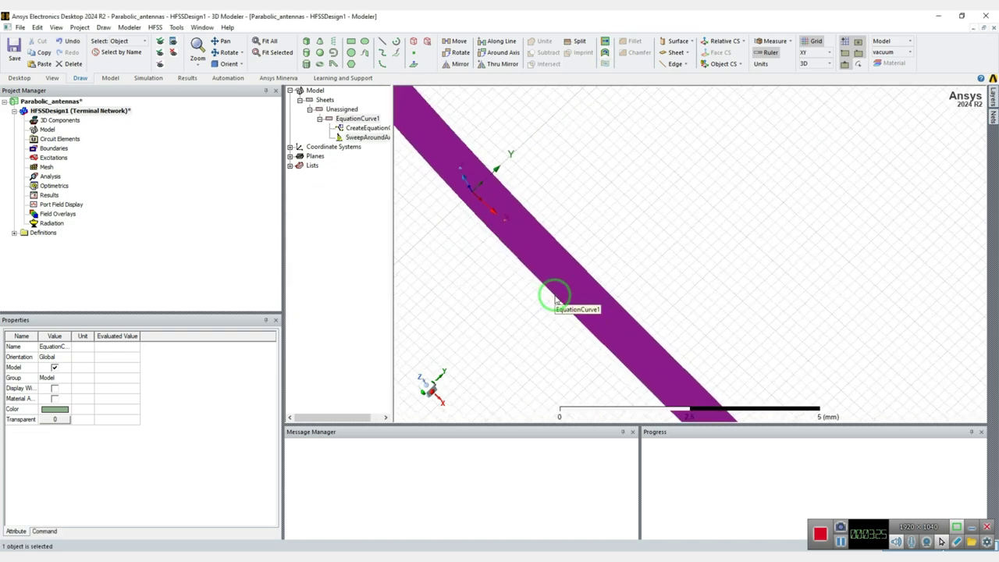
# - Deselect the swept dish and save the project
pyautogui.scroll(-3, 603, 258)
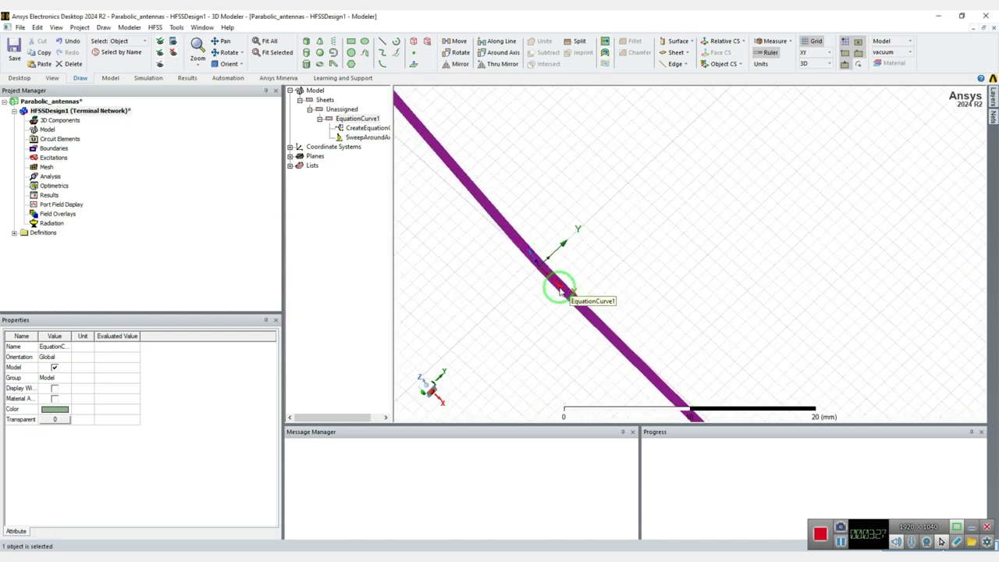
pyautogui.moveTo(520, 279)
pyautogui.keyDown('alt'); pyautogui.mouseDown()
pyautogui.moveTo(608, 240)
pyautogui.moveTo(689, 245)
pyautogui.moveTo(785, 297)
pyautogui.moveTo(762, 299)
pyautogui.mouseUp(); pyautogui.keyUp('alt')
pyautogui.scroll(-10, 762, 300)
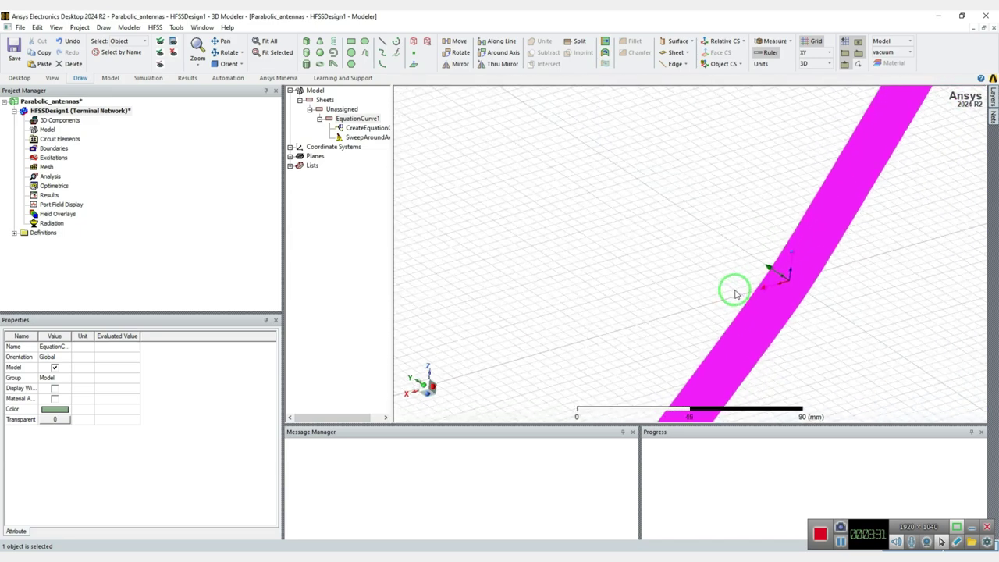
pyautogui.scroll(-8, 724, 297)
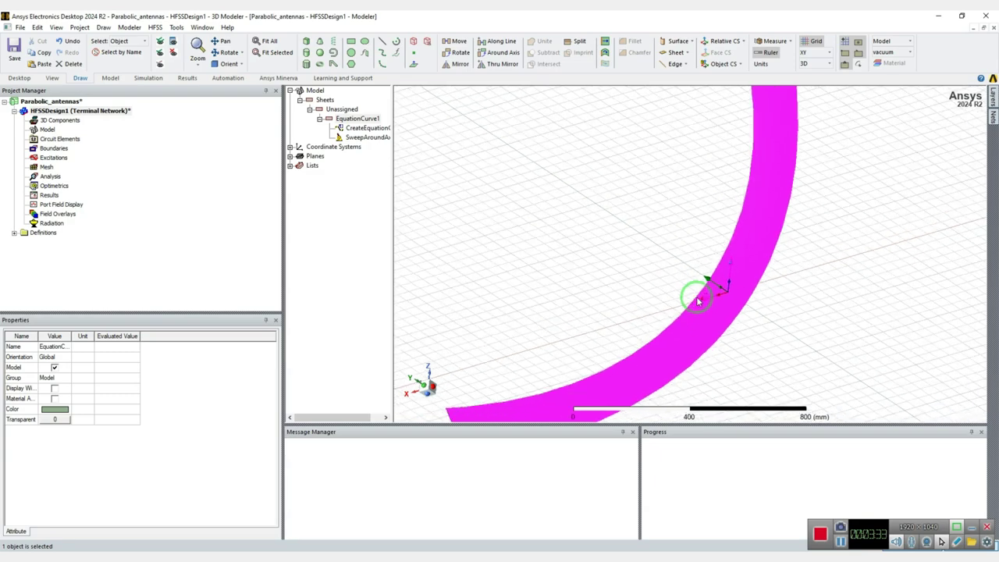
pyautogui.click(827, 317)
pyautogui.keyDown('alt'); pyautogui.moveTo(811, 318); pyautogui.dragTo(693, 286); pyautogui.keyUp('alt')
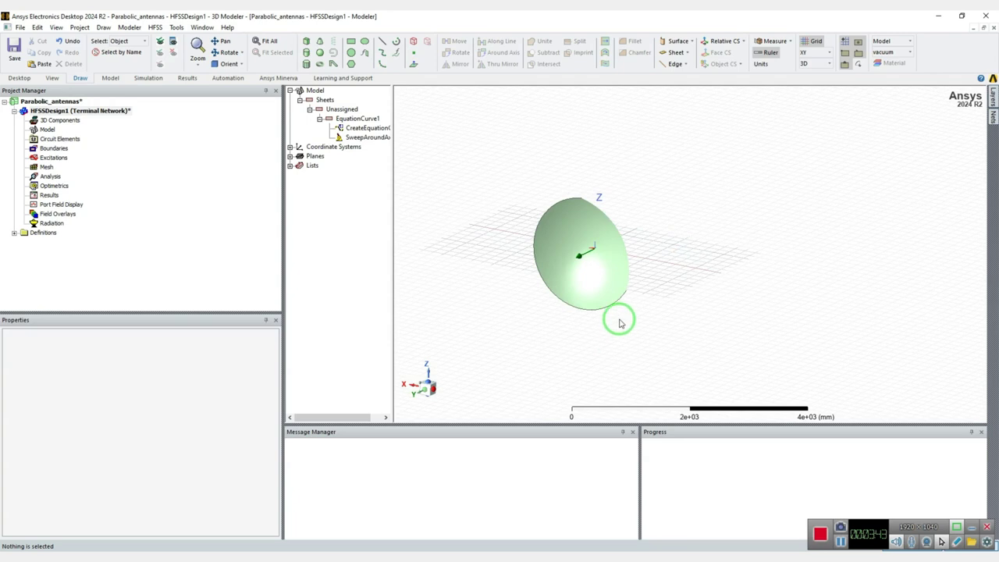
pyautogui.scroll(2, 585, 249)
pyautogui.click(14, 49)
# - Set the modeler's selection mode to edges
pyautogui.keyDown('alt'); pyautogui.moveTo(569, 179); pyautogui.dragTo(550, 224); pyautogui.keyUp('alt')
pyautogui.click(550, 224)
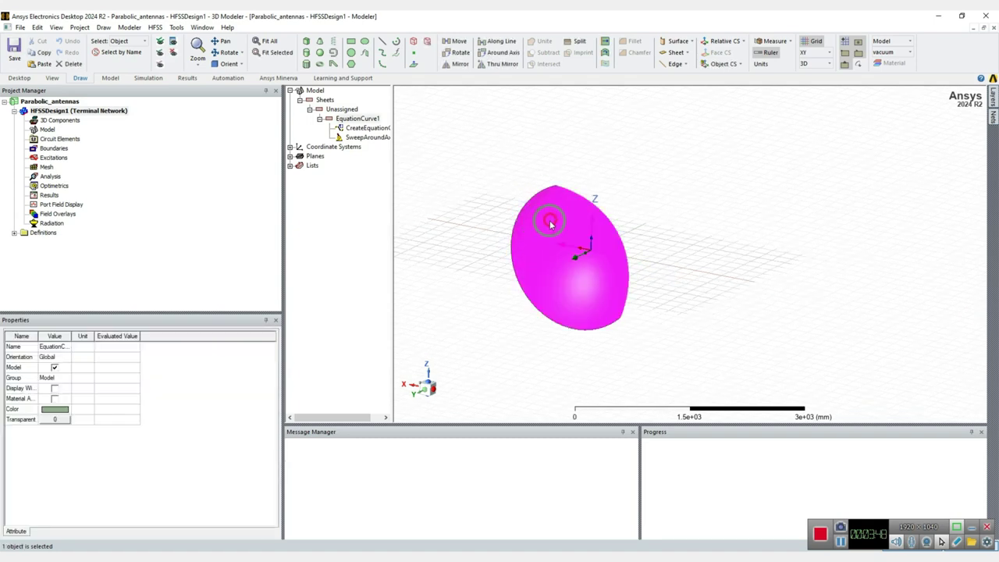
pyautogui.click(435, 179)
pyautogui.rightClick(434, 175)
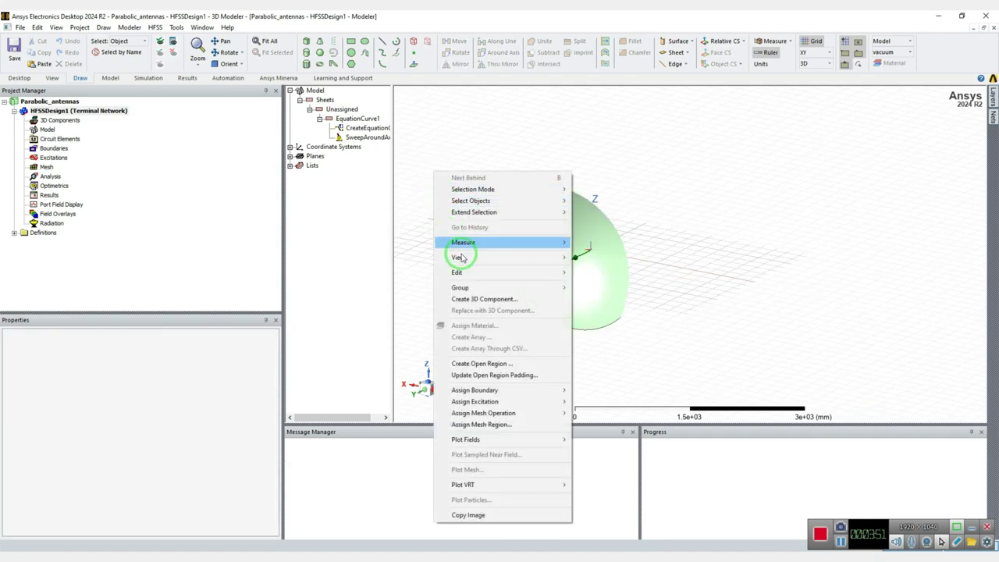
pyautogui.moveTo(468, 207)
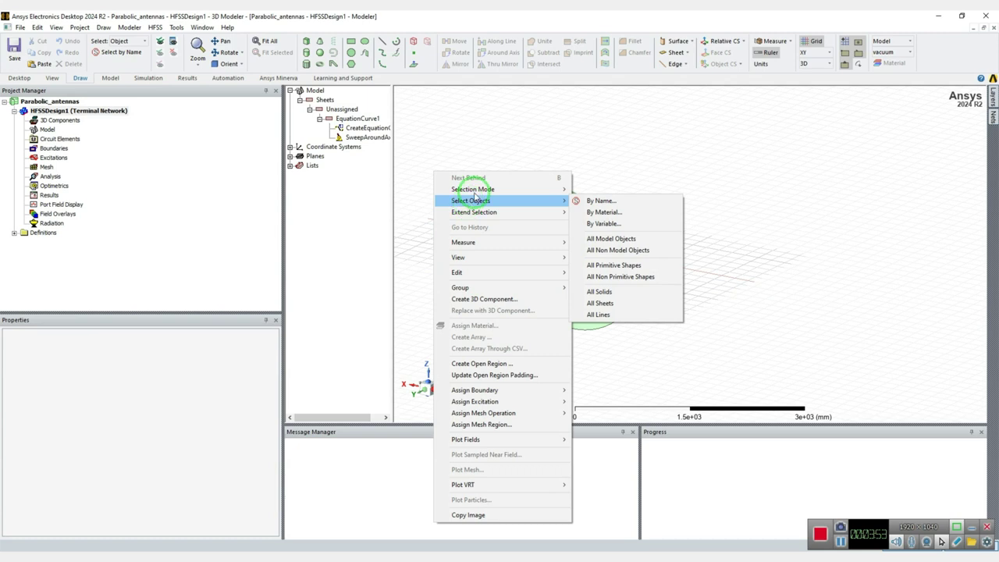
pyautogui.moveTo(473, 189)
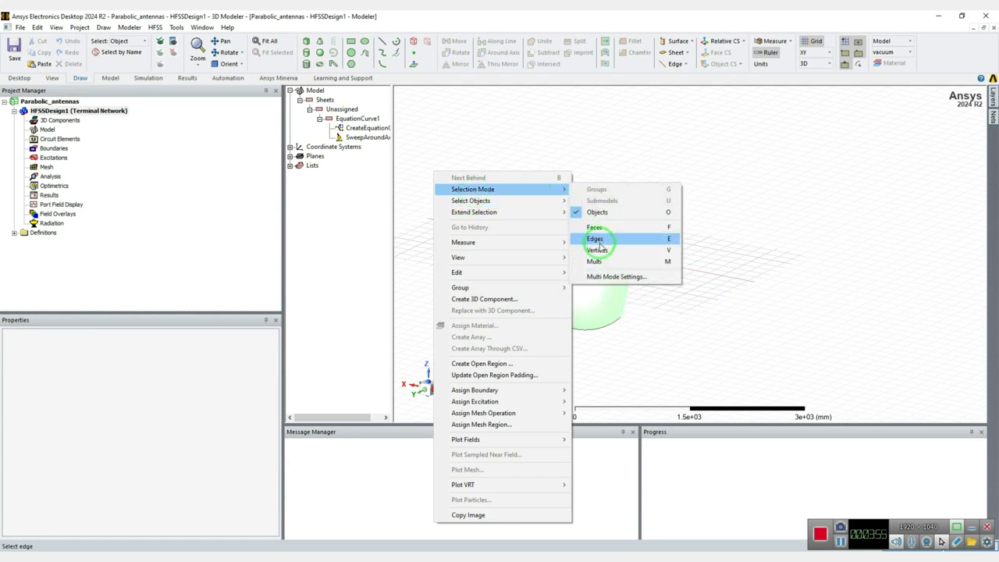
pyautogui.click(596, 239)
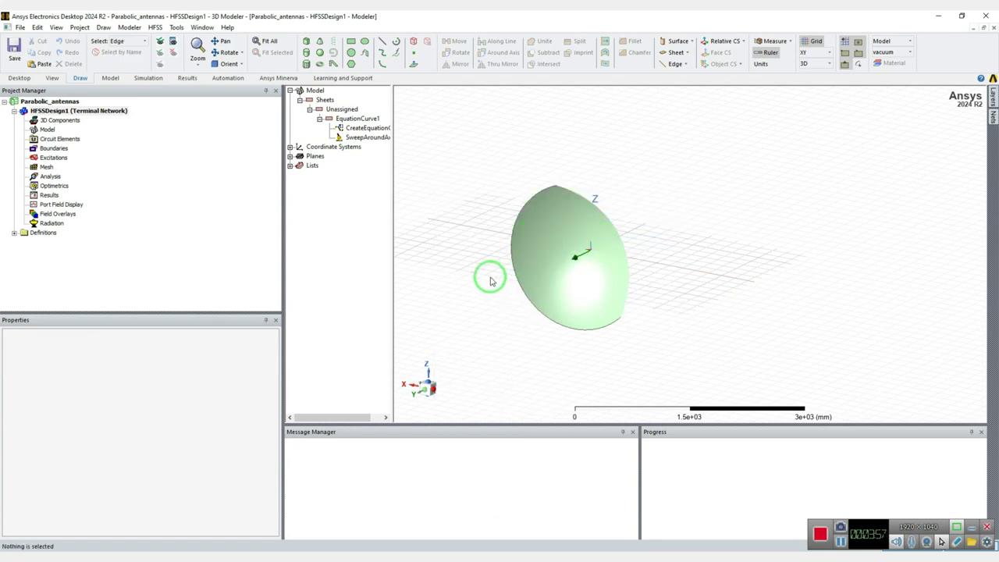
pyautogui.moveTo(537, 245)
pyautogui.keyDown('alt'); pyautogui.mouseDown()
pyautogui.moveTo(546, 245)
pyautogui.moveTo(535, 244)
pyautogui.mouseUp(); pyautogui.keyUp('alt')
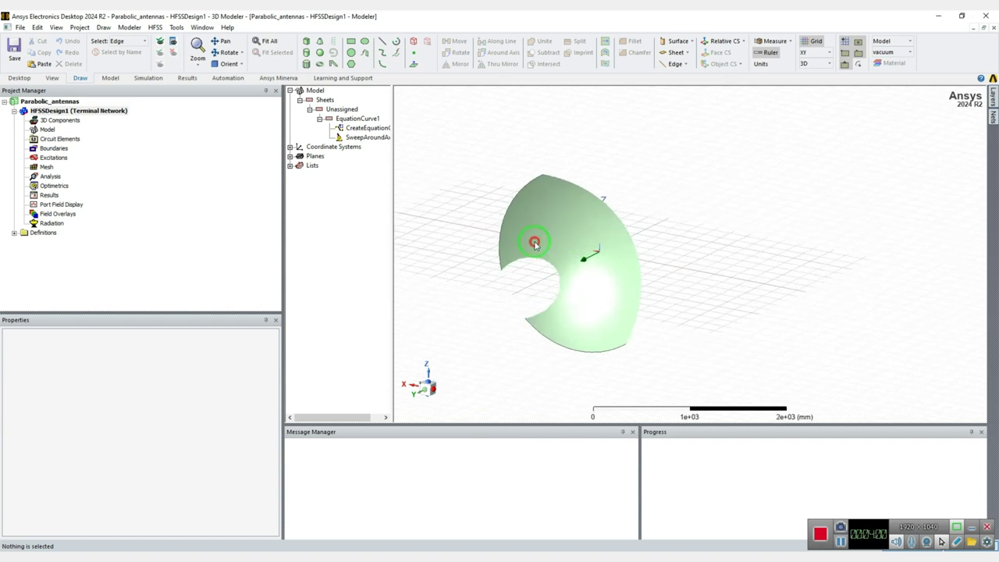
# - Set the selection mode to faces and assign a Perfect E boundary with its default name to the dish surface
pyautogui.rightClick(468, 207)
pyautogui.moveTo(503, 224)
pyautogui.click(628, 257)
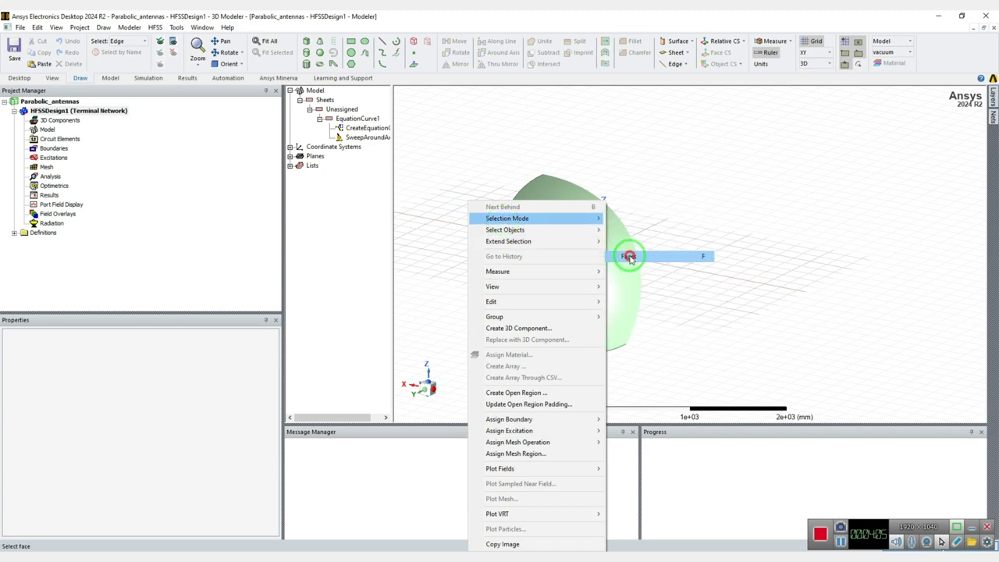
pyautogui.click(543, 214)
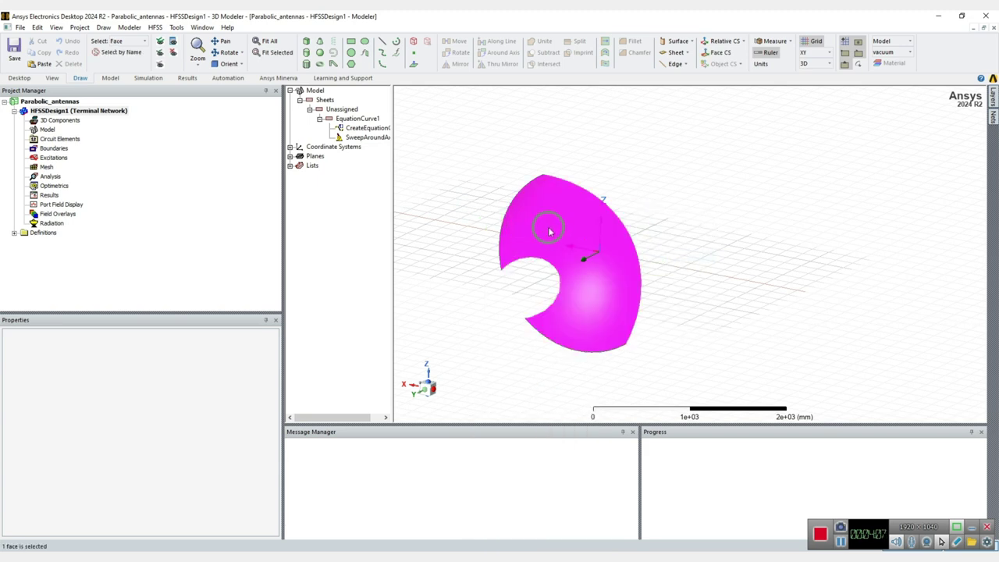
pyautogui.rightClick(424, 216)
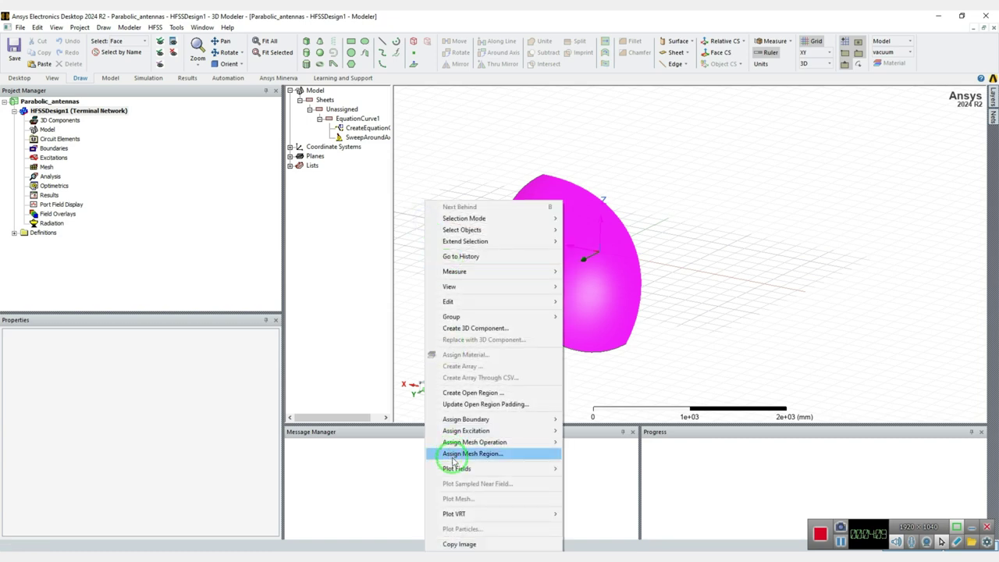
pyautogui.moveTo(493, 418)
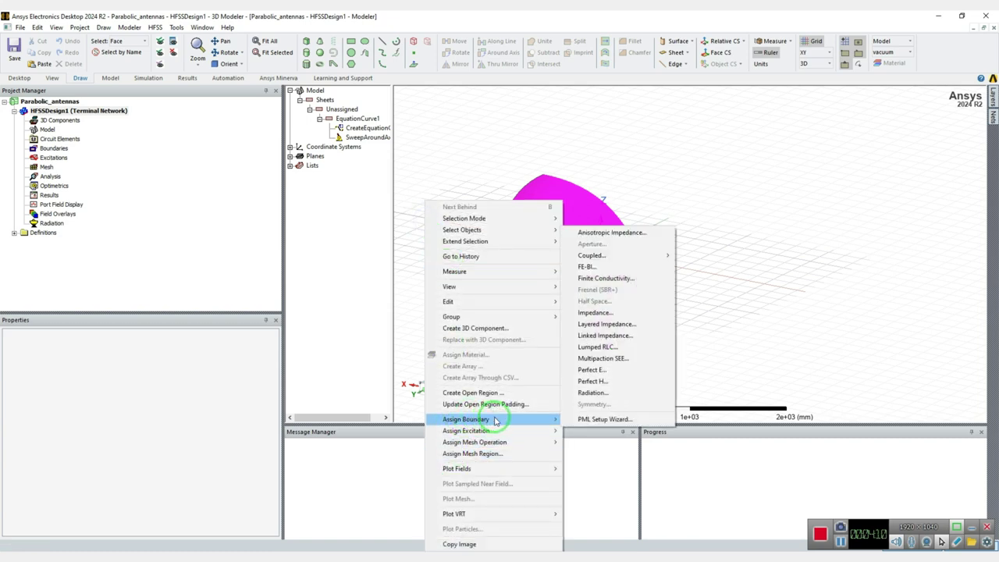
pyautogui.click(595, 372)
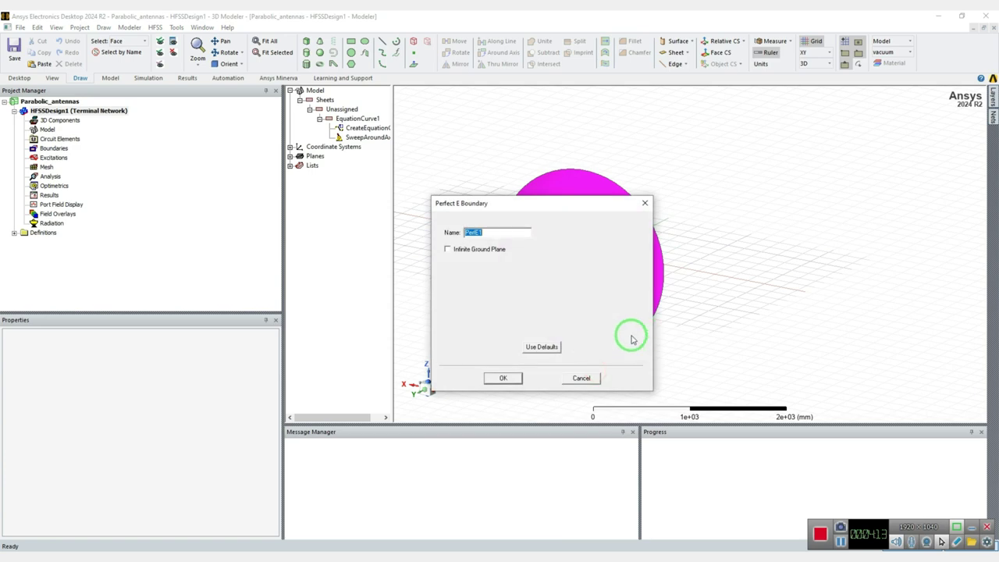
pyautogui.click(502, 378)
# - Change the dish sheet's color to blue-grey (RGB 143, 159, 175) and save the project
pyautogui.keyDown('alt'); pyautogui.moveTo(765, 310); pyautogui.dragTo(734, 335); pyautogui.keyUp('alt')
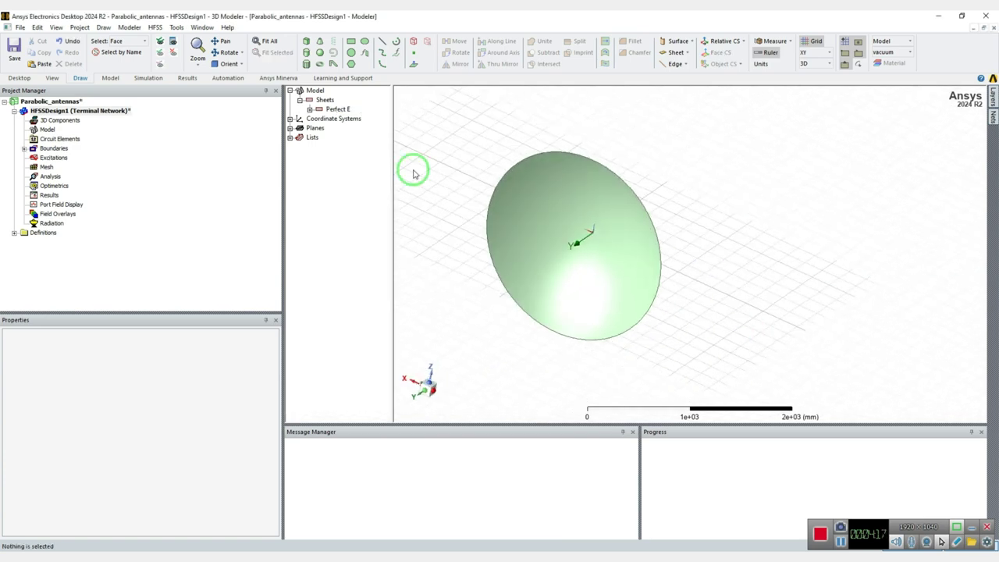
pyautogui.click(317, 111)
pyautogui.click(309, 110)
pyautogui.click(319, 119)
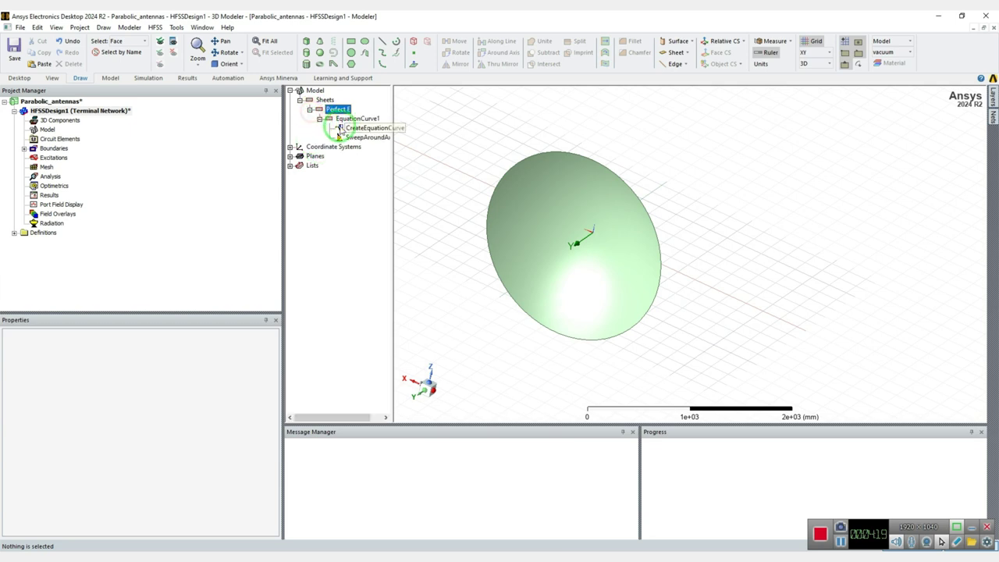
pyautogui.click(329, 119)
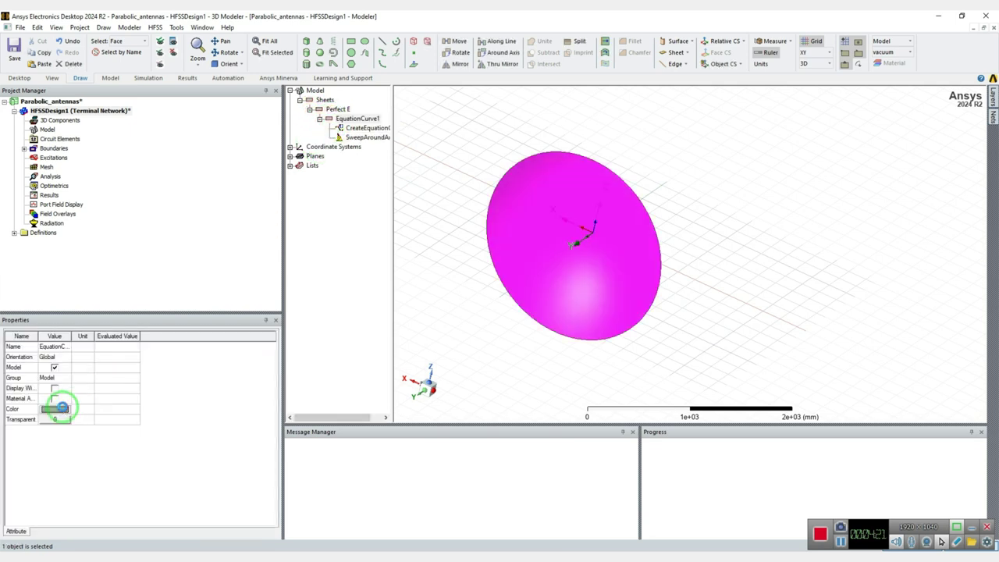
pyautogui.click(56, 409)
pyautogui.click(408, 354)
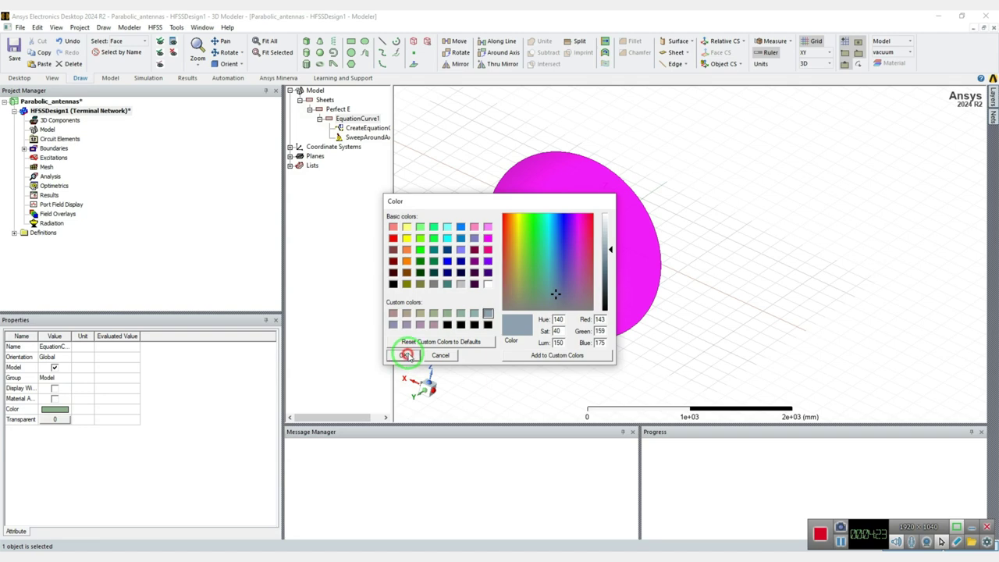
pyautogui.click(758, 299)
pyautogui.click(717, 294)
pyautogui.moveTo(716, 295); pyautogui.dragTo(403, 198)
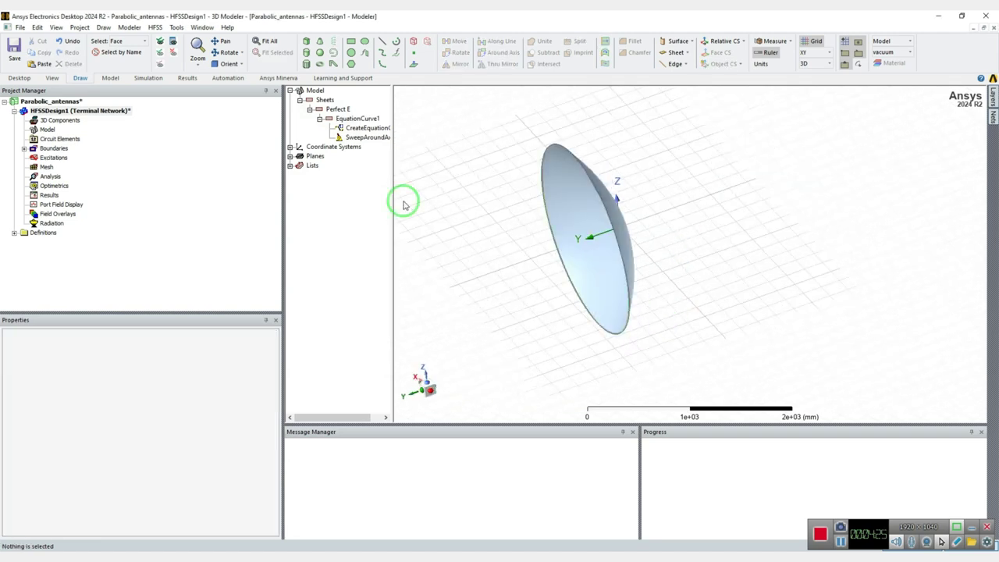
pyautogui.click(15, 47)
# - Measure the circular rim edge of the dish and show the design variables for comparison
pyautogui.moveTo(653, 265); pyautogui.dragTo(593, 250)
pyautogui.click(774, 41)
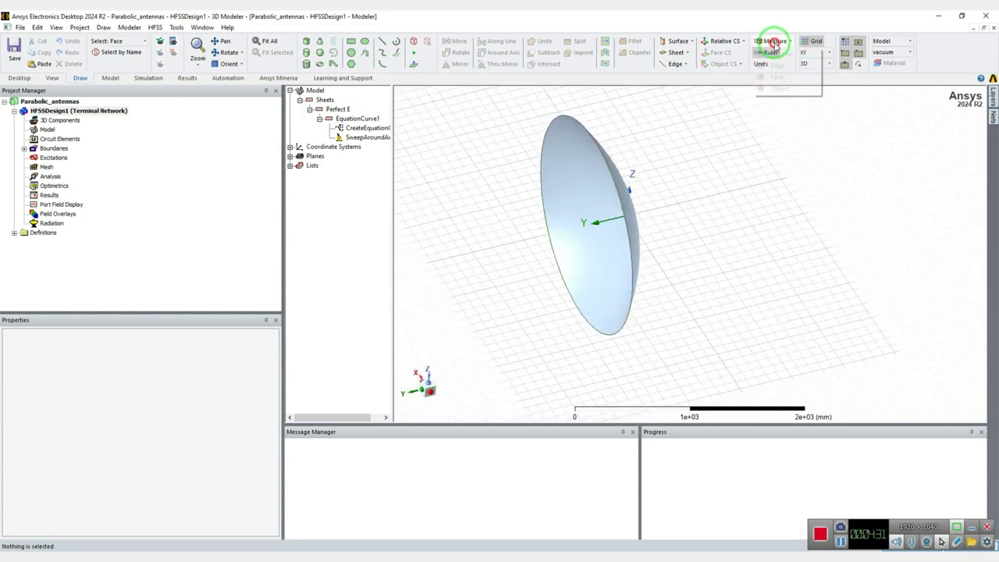
pyautogui.click(778, 65)
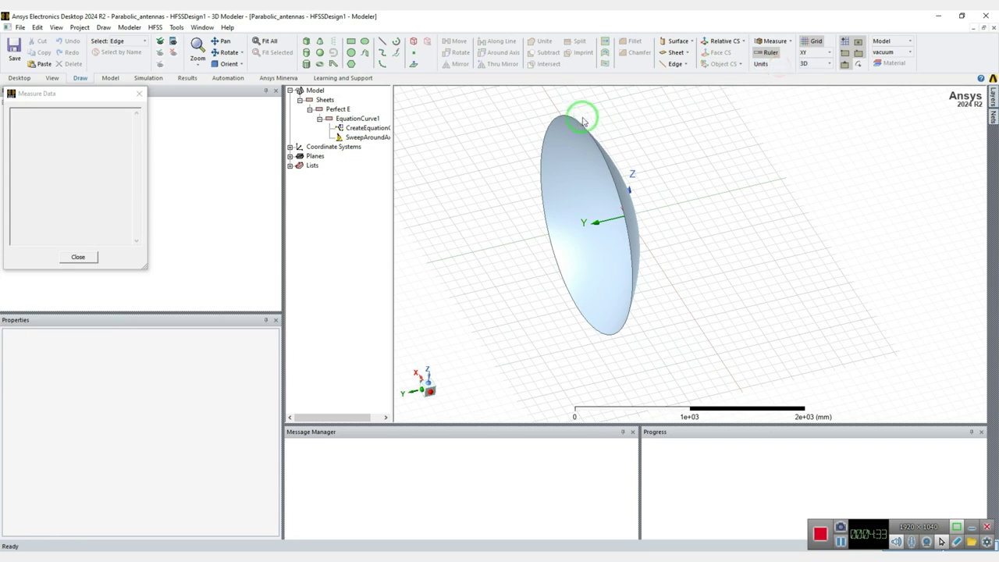
pyautogui.click(572, 119)
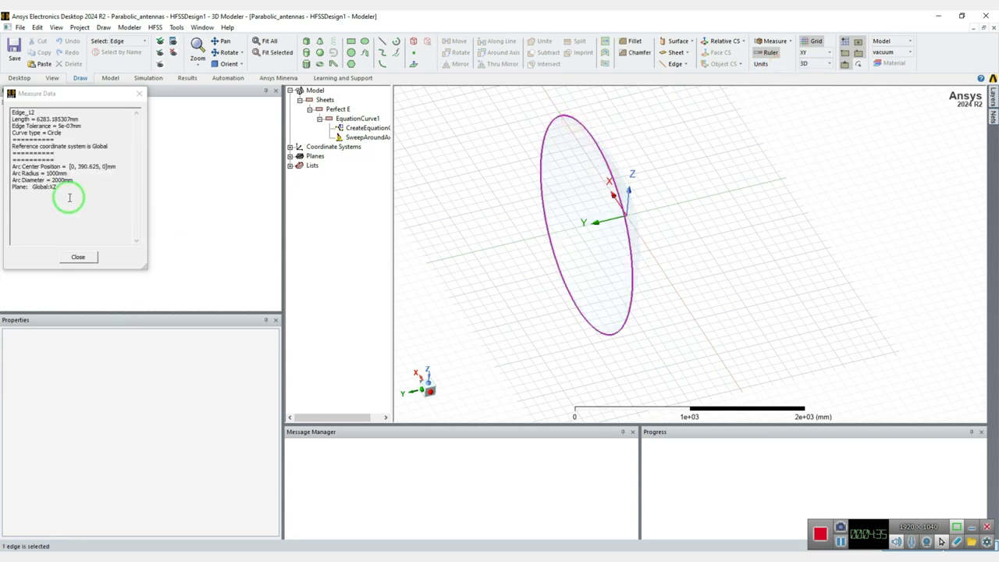
pyautogui.moveTo(60, 100); pyautogui.dragTo(269, 145)
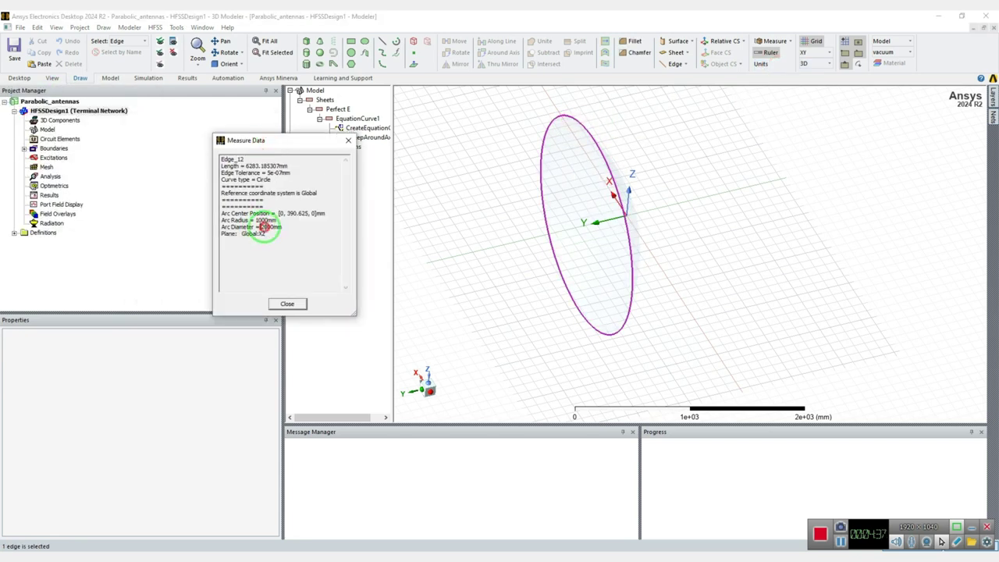
pyautogui.moveTo(276, 226); pyautogui.dragTo(281, 227)
pyautogui.click(283, 305)
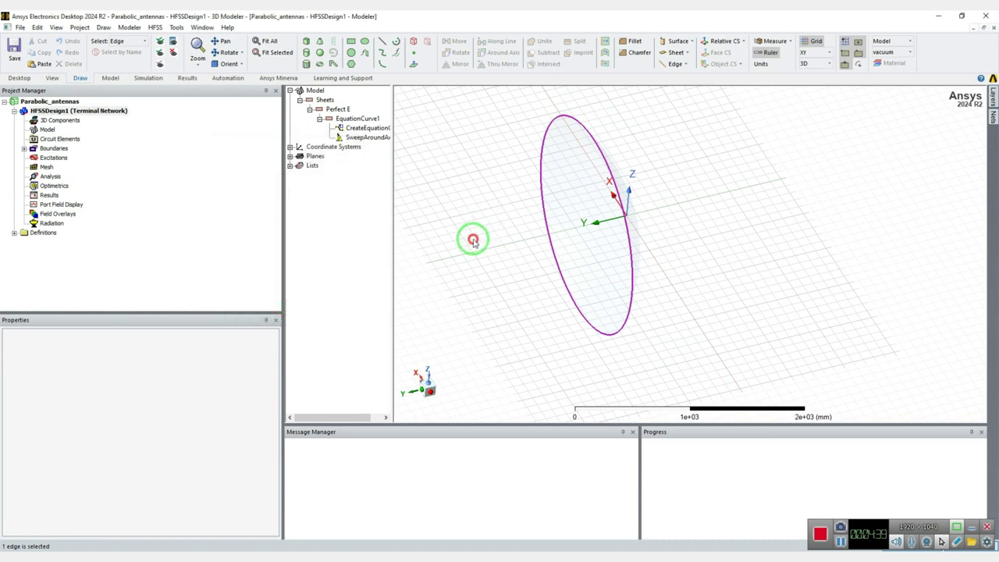
pyautogui.click(473, 239)
pyautogui.click(27, 113)
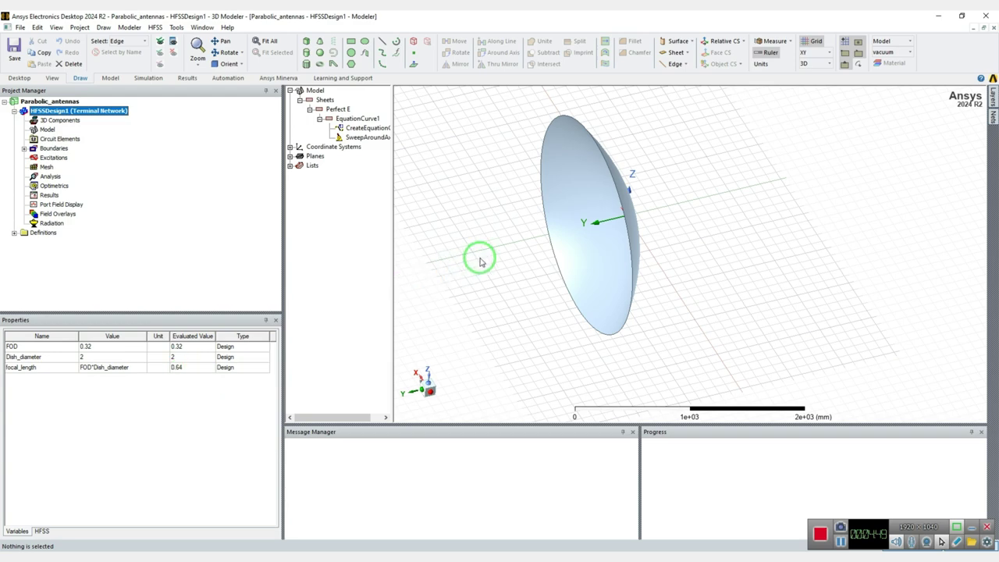
# - Create an offset and rotated relative coordinate system with origin 0, 600, 0 mm, X axis 0, -100, 0 and Y point 100, 0, 0
pyautogui.scroll(-1, 679, 141)
pyautogui.keyDown('alt'); pyautogui.moveTo(679, 142); pyautogui.dragTo(628, 219); pyautogui.keyUp('alt')
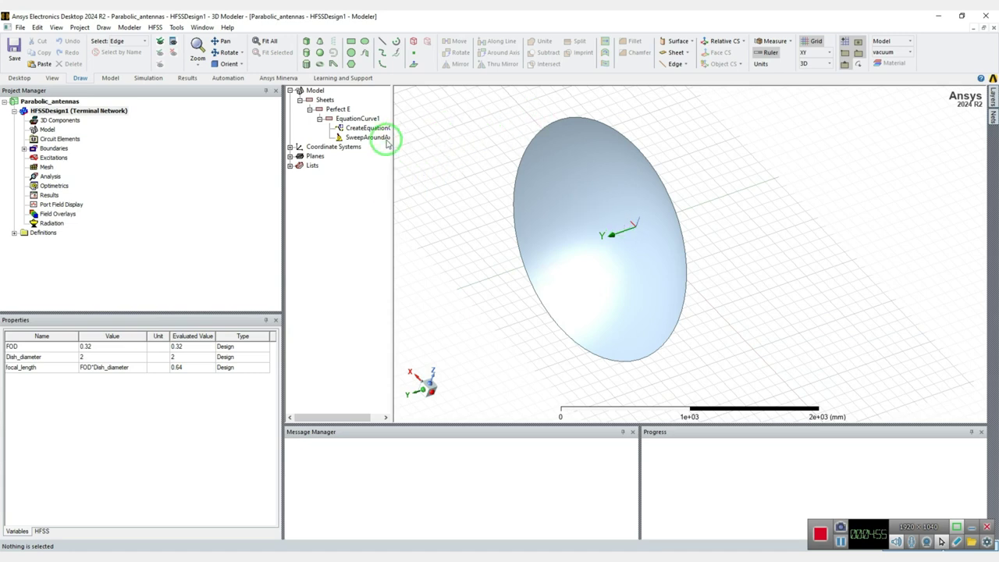
pyautogui.click(289, 147)
pyautogui.click(301, 164)
pyautogui.click(321, 155)
pyautogui.keyDown('alt'); pyautogui.moveTo(716, 156); pyautogui.dragTo(718, 92); pyautogui.keyUp('alt')
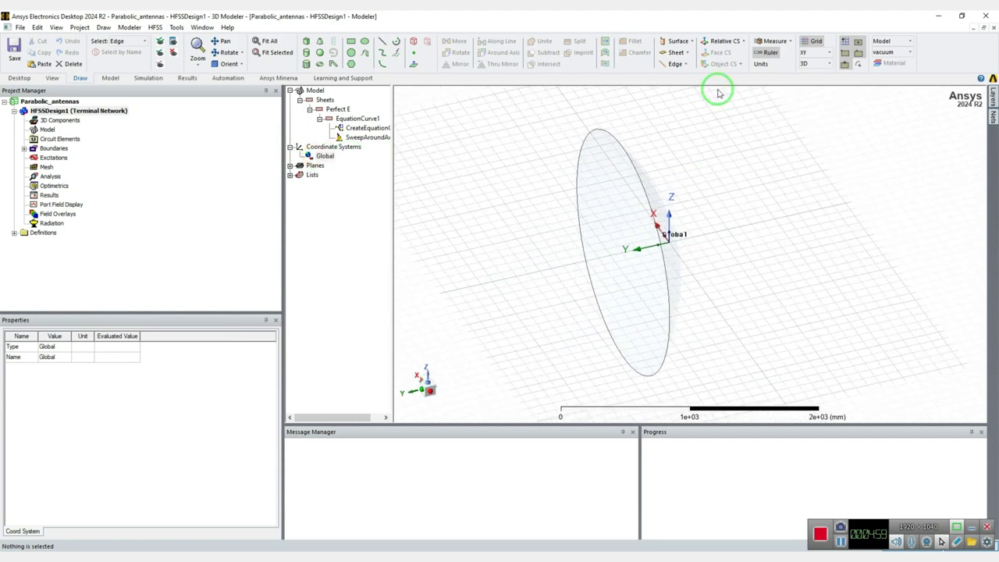
pyautogui.click(741, 41)
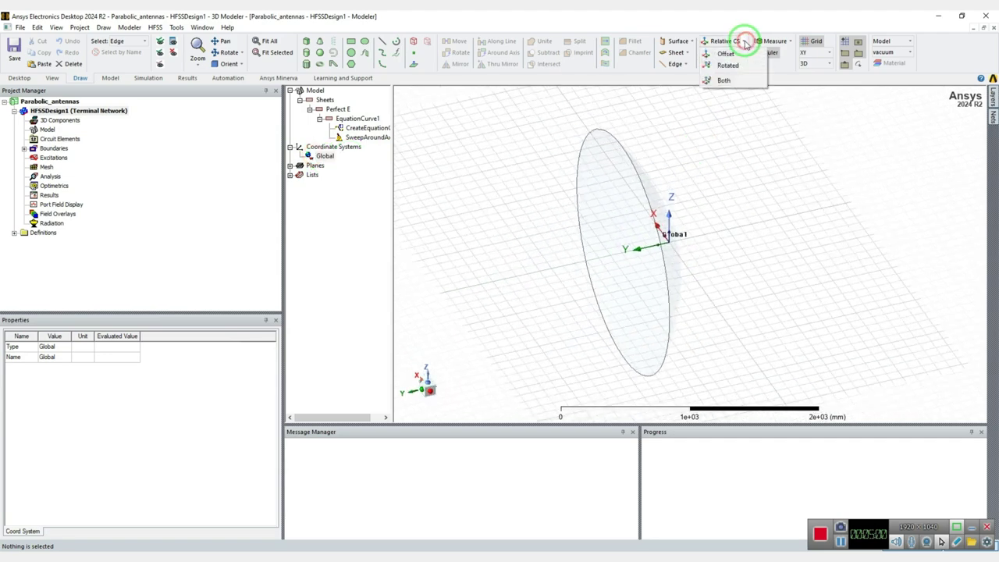
pyautogui.click(724, 82)
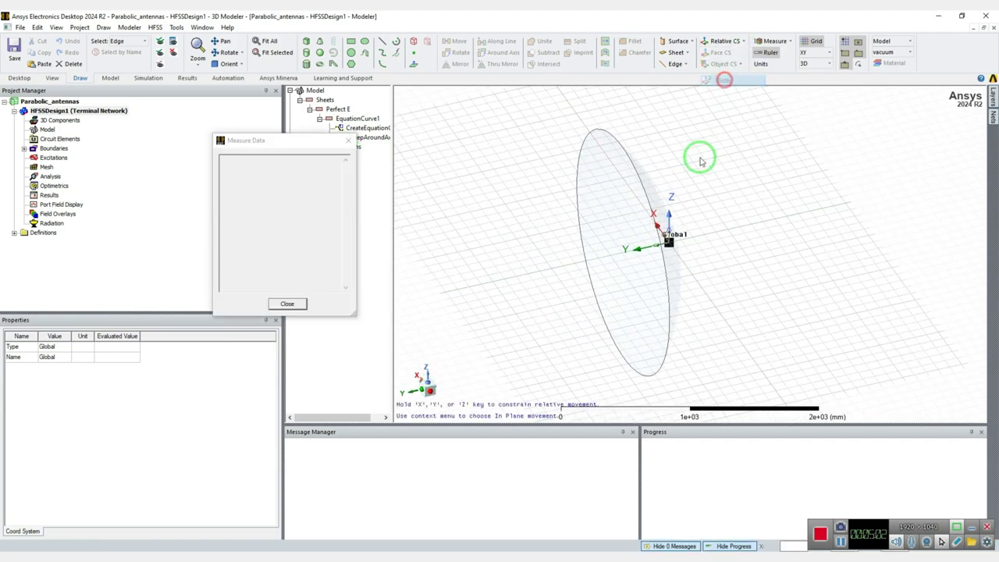
pyautogui.click(597, 259)
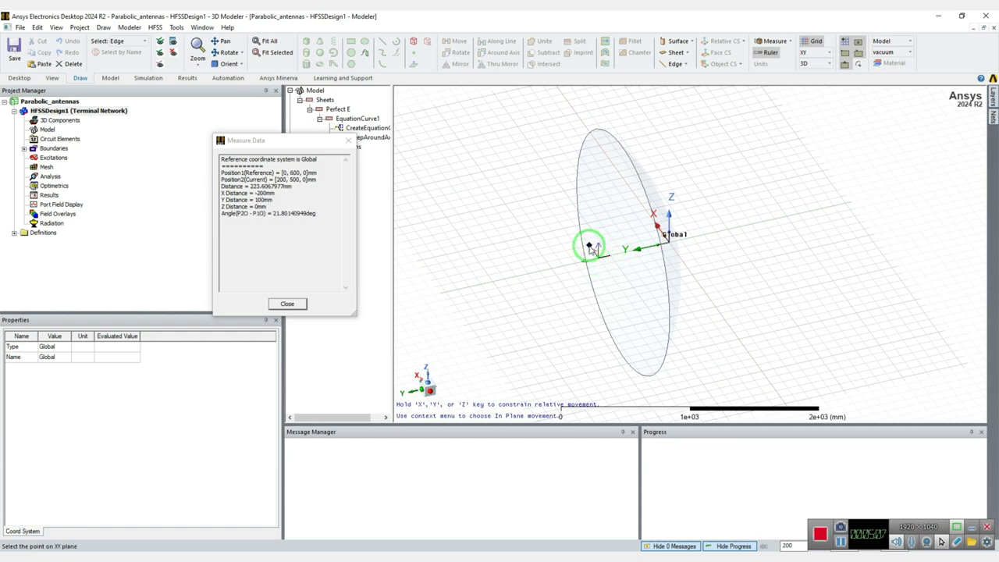
pyautogui.click(599, 263)
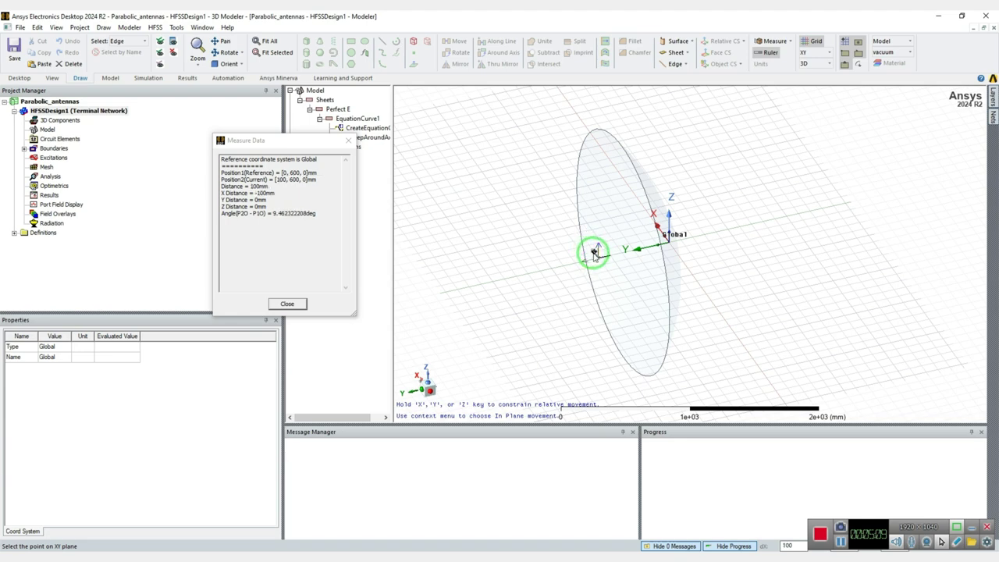
pyautogui.click(575, 272)
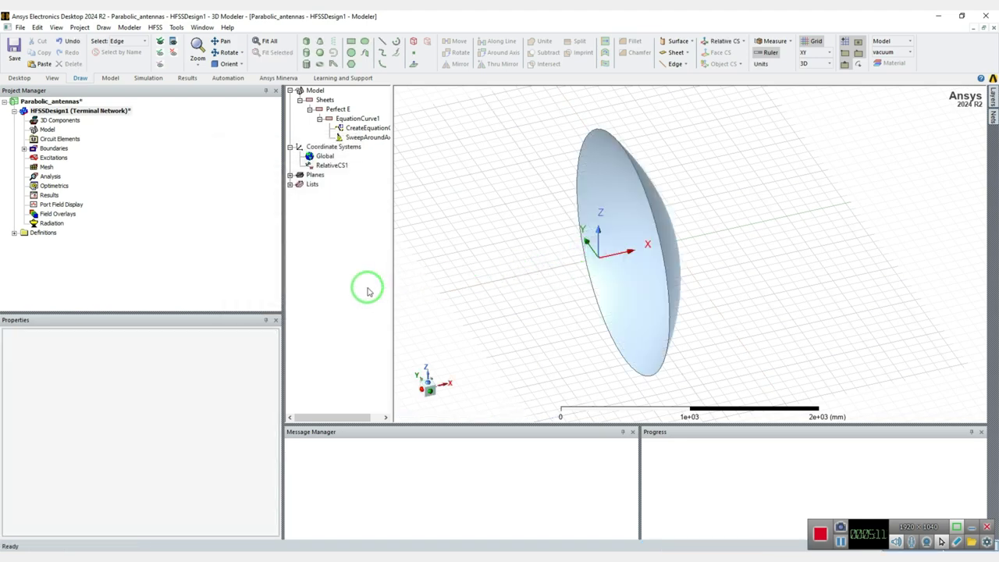
# - Review the relative coordinate system's origin and axis values and compare its orientation with the global coordinate system
pyautogui.doubleClick(317, 166)
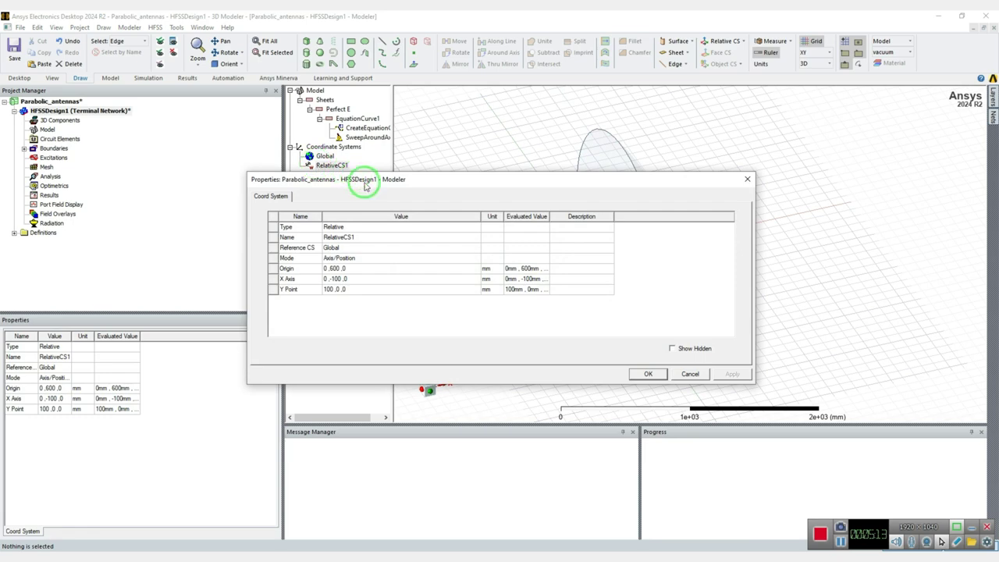
pyautogui.moveTo(374, 180); pyautogui.dragTo(301, 288)
pyautogui.click(260, 376)
pyautogui.doubleClick(260, 377)
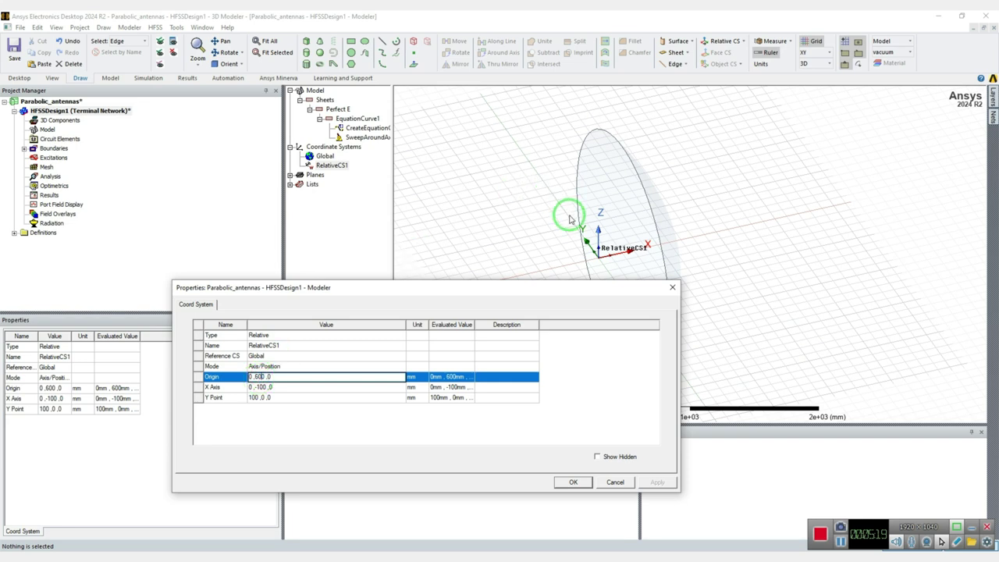
pyautogui.moveTo(550, 295); pyautogui.dragTo(460, 271)
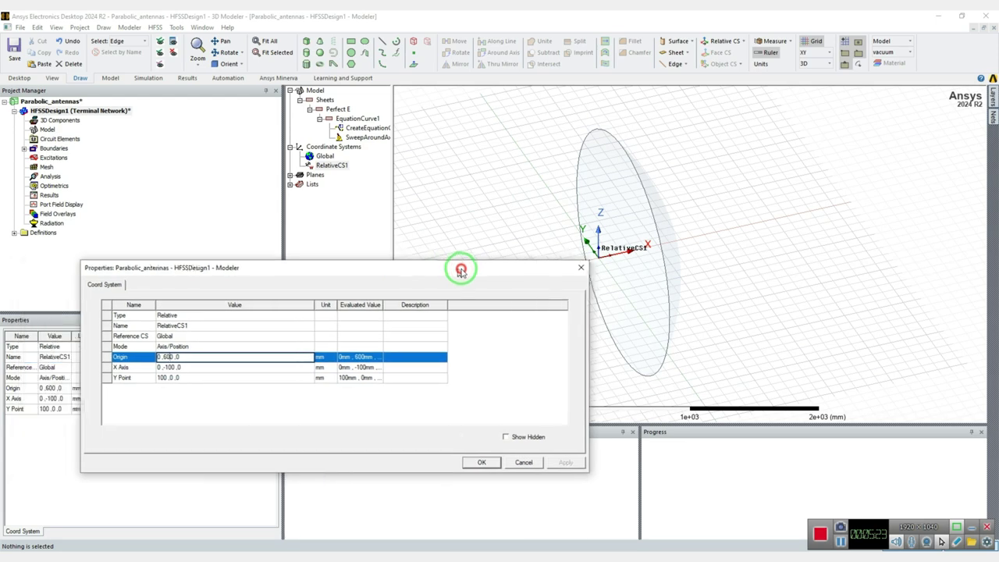
pyautogui.click(527, 219)
pyautogui.keyDown('alt'); pyautogui.moveTo(581, 258); pyautogui.dragTo(459, 243); pyautogui.keyUp('alt')
pyautogui.click(325, 156)
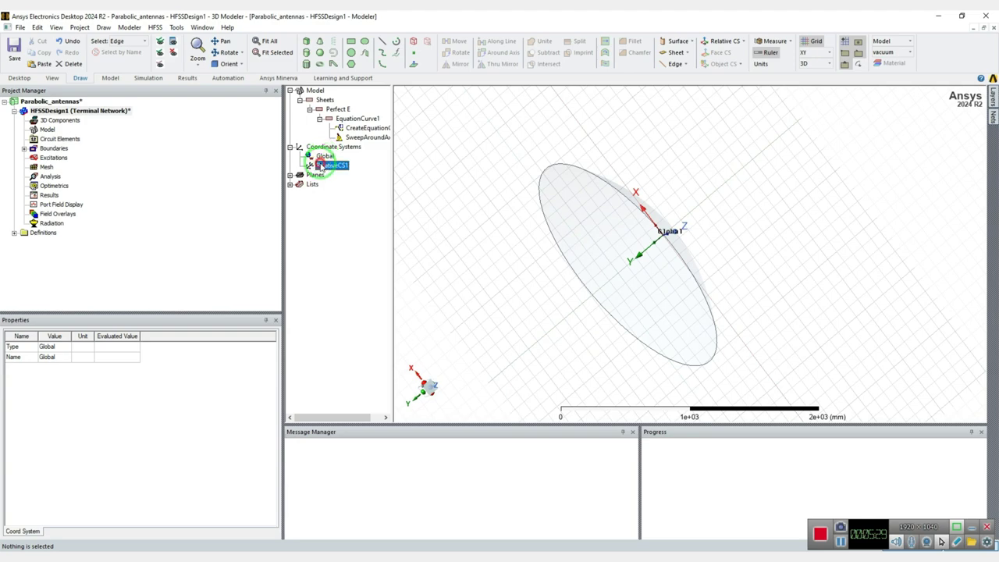
# - Set the relative coordinate system's X axis to 0, 0, -100 mm and compare its orientation with the global system
pyautogui.doubleClick(322, 167)
pyautogui.moveTo(330, 162); pyautogui.dragTo(285, 312)
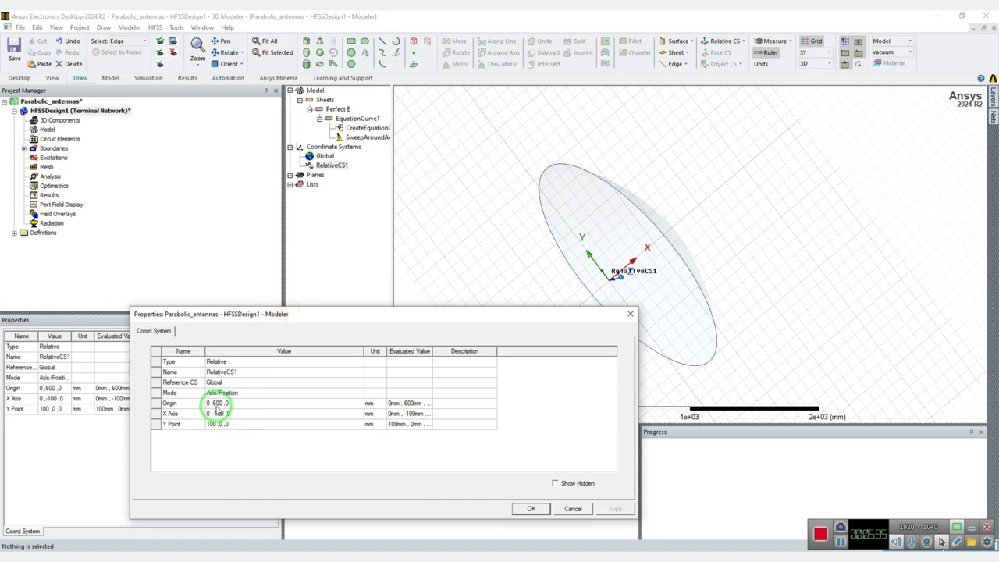
pyautogui.click(219, 415)
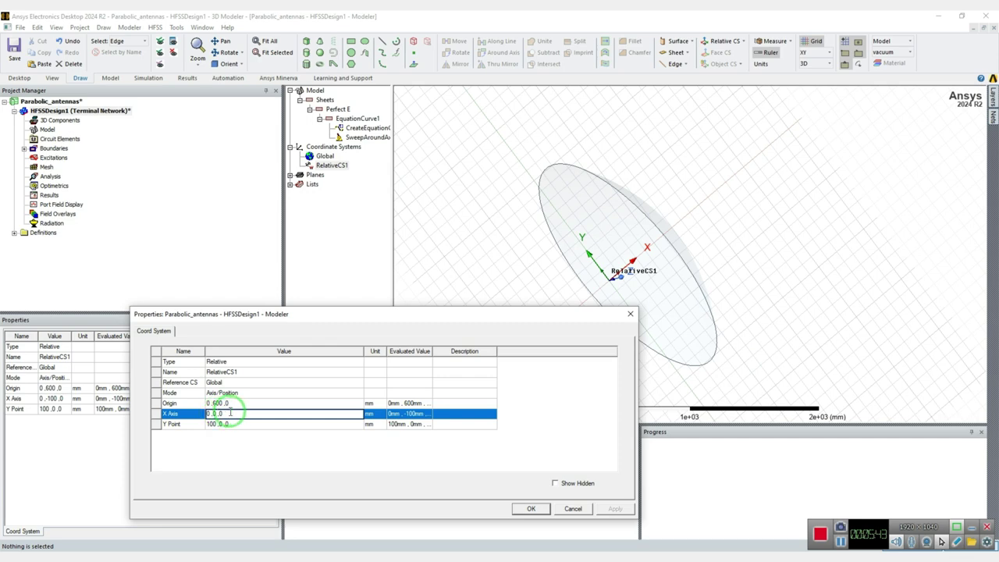
pyautogui.click(218, 414)
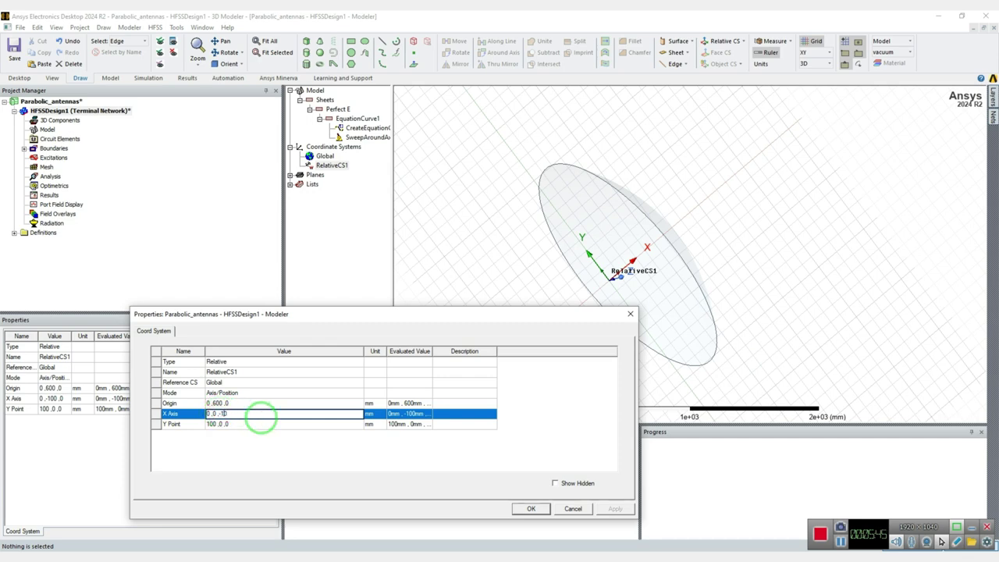
pyautogui.click(531, 509)
pyautogui.moveTo(664, 296)
pyautogui.keyDown('alt'); pyautogui.mouseDown()
pyautogui.moveTo(640, 250)
pyautogui.moveTo(590, 278)
pyautogui.moveTo(671, 367)
pyautogui.moveTo(746, 368)
pyautogui.moveTo(674, 367)
pyautogui.moveTo(646, 388)
pyautogui.moveTo(635, 379)
pyautogui.mouseUp(); pyautogui.keyUp('alt')
pyautogui.click(310, 157)
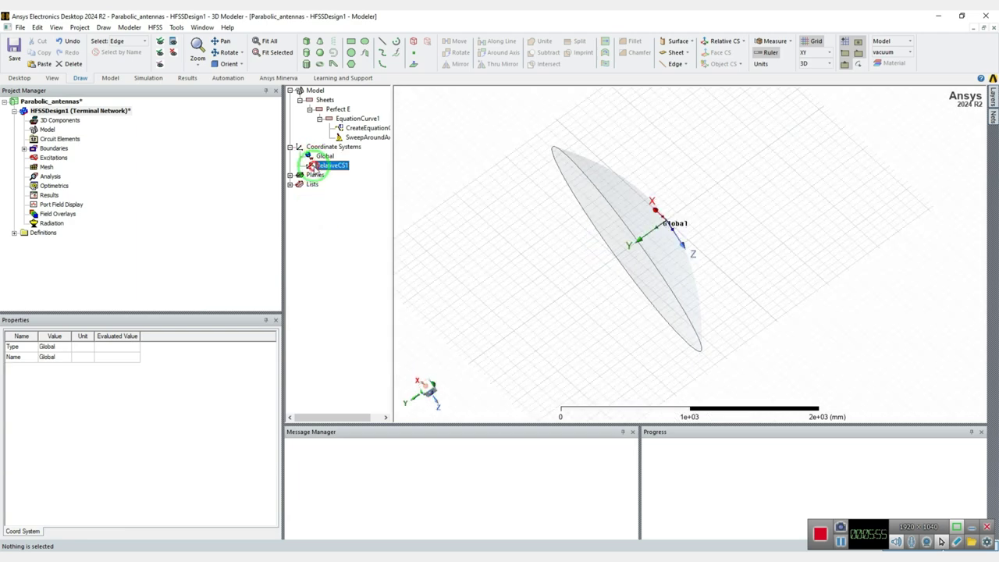
# - Set the relative coordinate system's origin to 0, focal_length, 0 and save the project
pyautogui.click(317, 166)
pyautogui.doubleClick(315, 166)
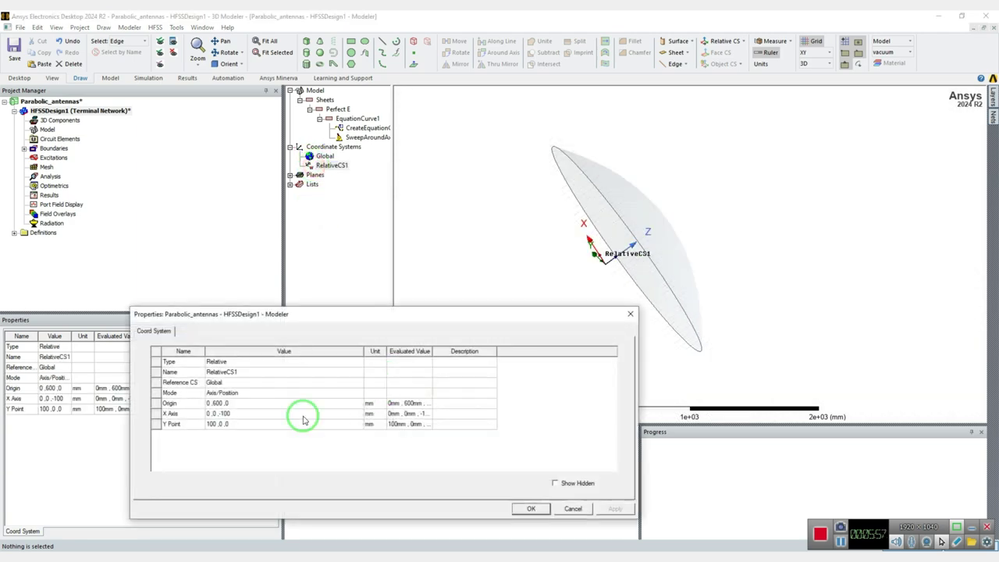
pyautogui.click(217, 403)
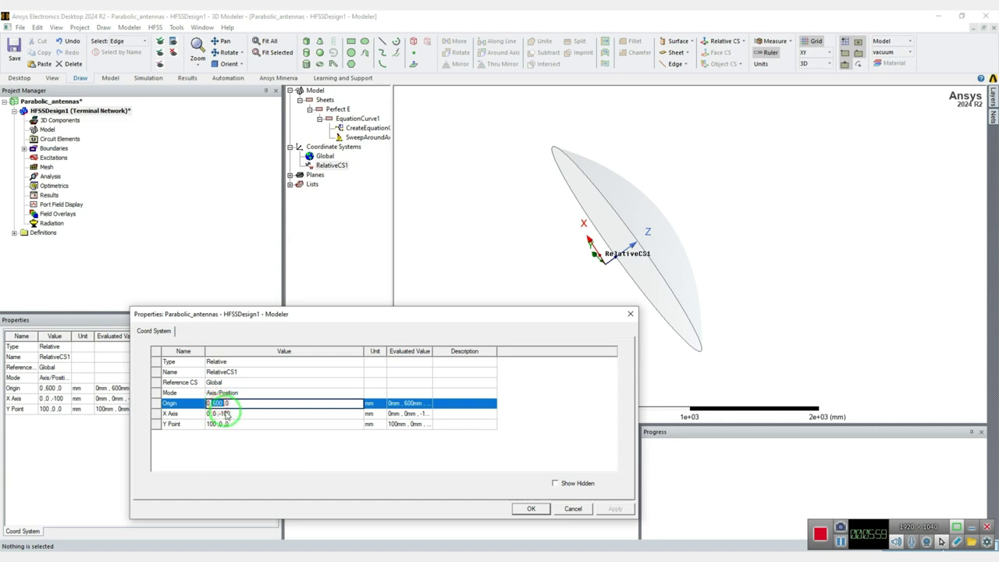
pyautogui.write('focal_length')
pyautogui.press('Return')
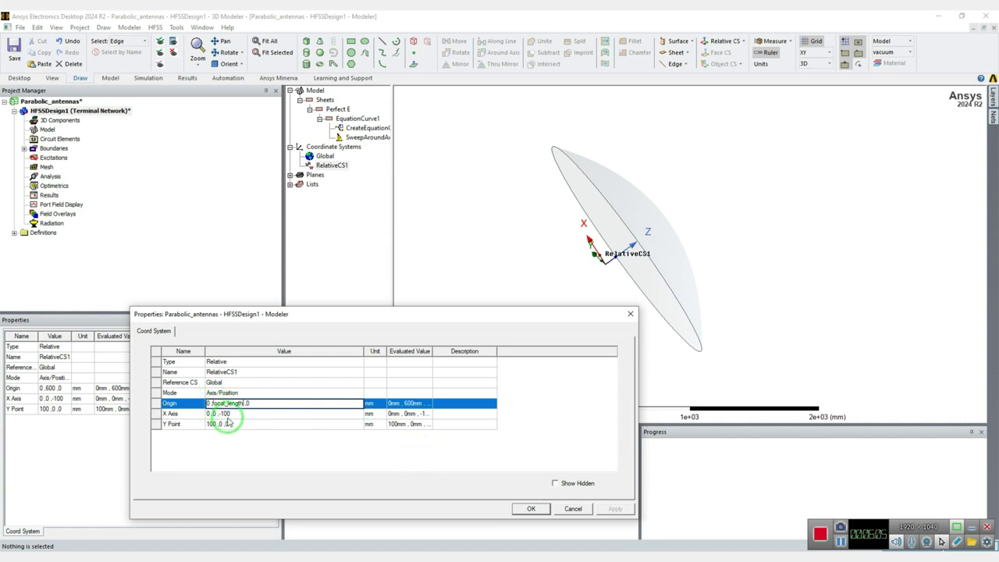
pyautogui.moveTo(273, 314); pyautogui.dragTo(272, 218)
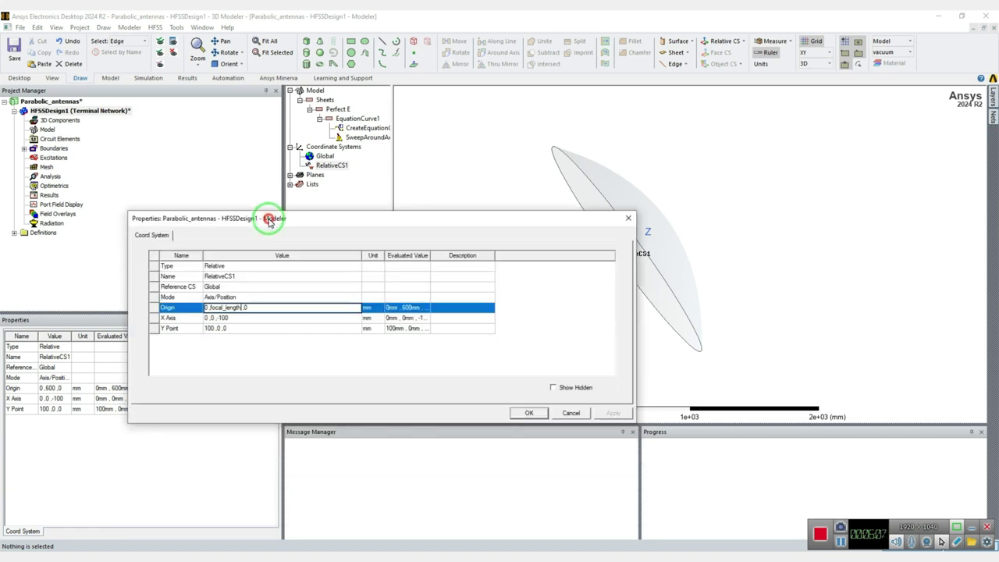
pyautogui.click(524, 413)
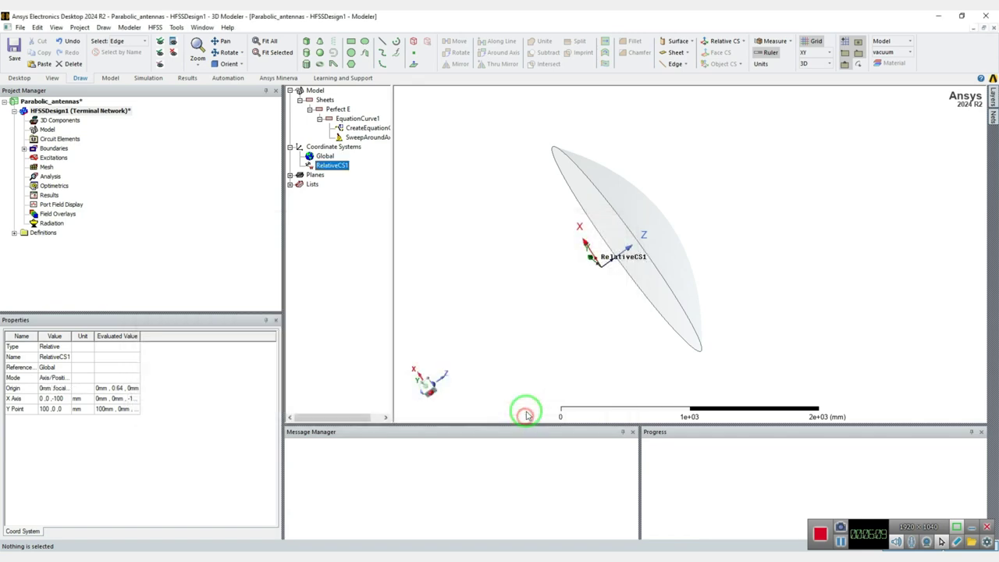
pyautogui.keyDown('alt'); pyautogui.moveTo(753, 185); pyautogui.dragTo(713, 232); pyautogui.keyUp('alt')
pyautogui.click(15, 49)
# - Display the component libraries beside the 3D model
pyautogui.click(102, 27)
pyautogui.click(102, 28)
pyautogui.click(56, 28)
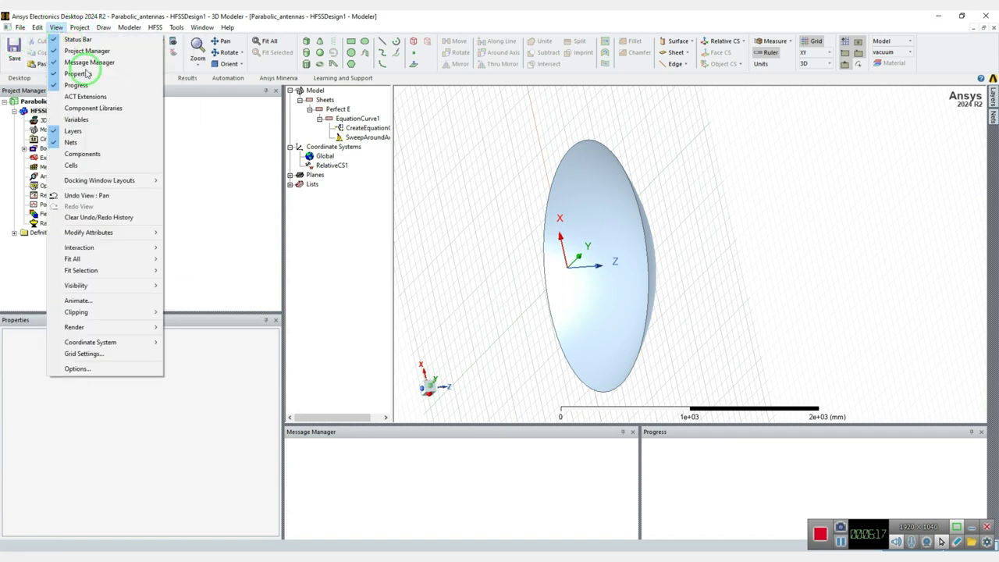
pyautogui.click(66, 108)
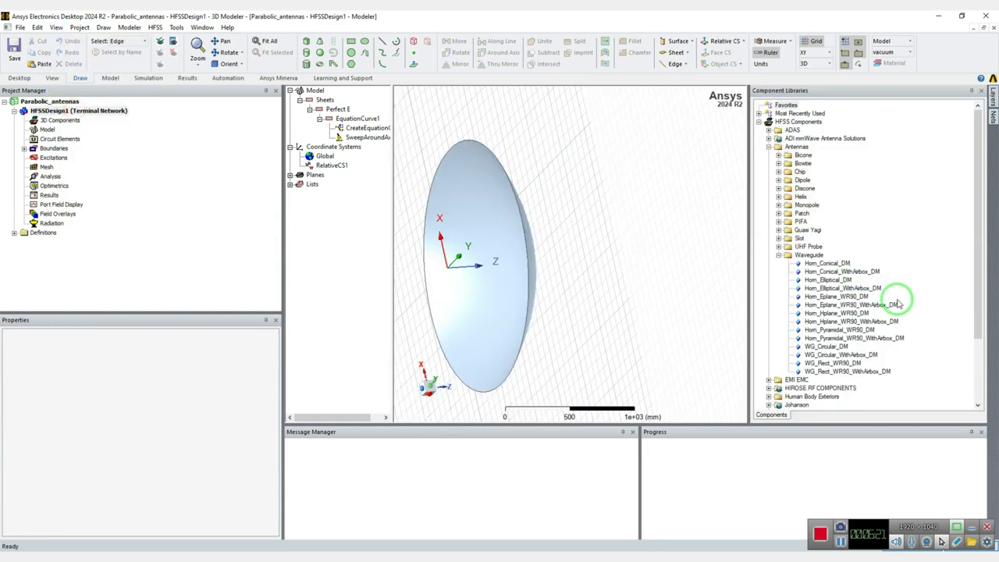
# - Insert the Horn_Conical_DM waveguide antenna component with default parameters, targeting RelativeCS1, and check how the horn faces the dish
pyautogui.click(804, 265)
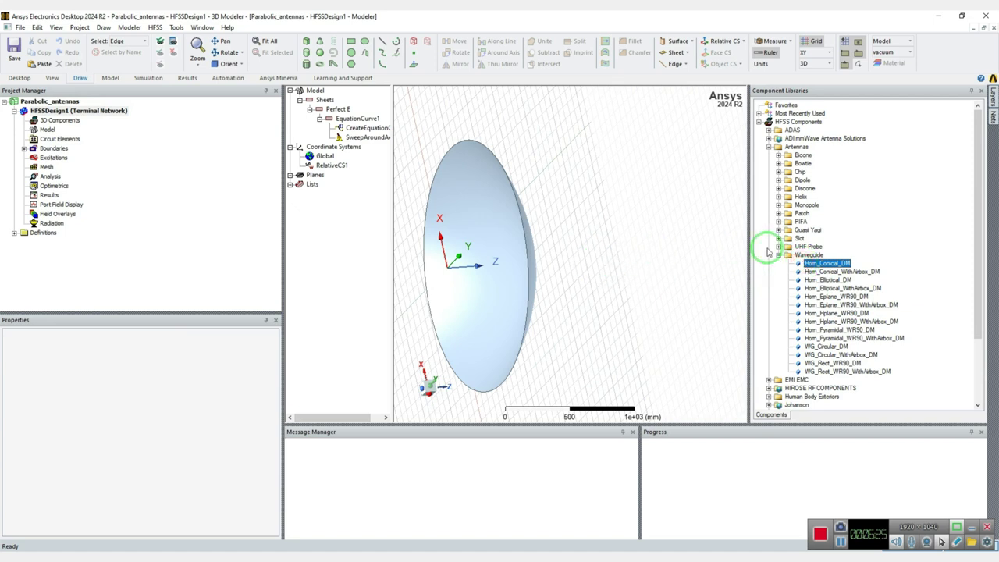
pyautogui.moveTo(812, 269)
pyautogui.mouseDown()
pyautogui.moveTo(615, 245)
pyautogui.moveTo(720, 277)
pyautogui.moveTo(804, 268)
pyautogui.mouseUp()
pyautogui.rightClick(803, 265)
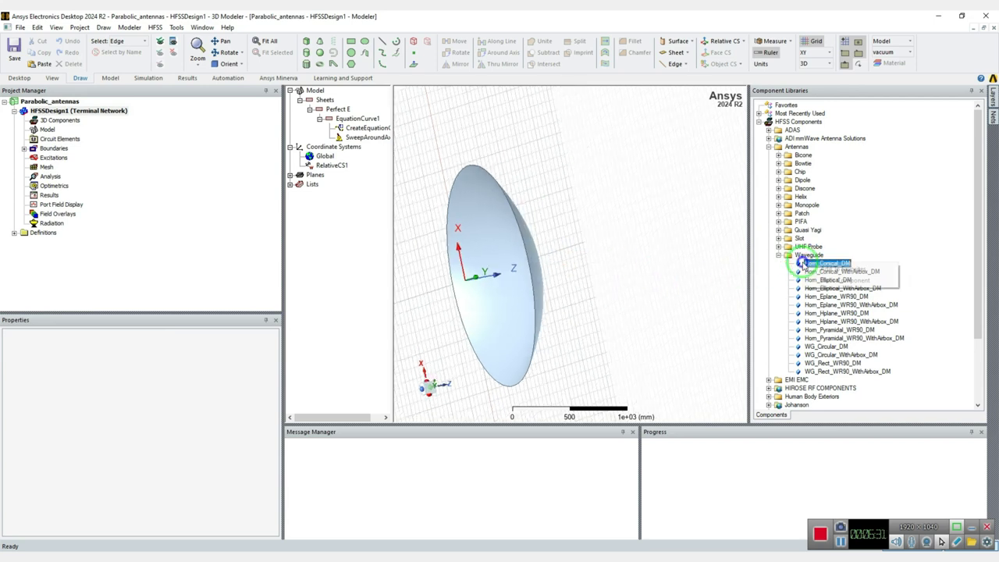
pyautogui.click(832, 280)
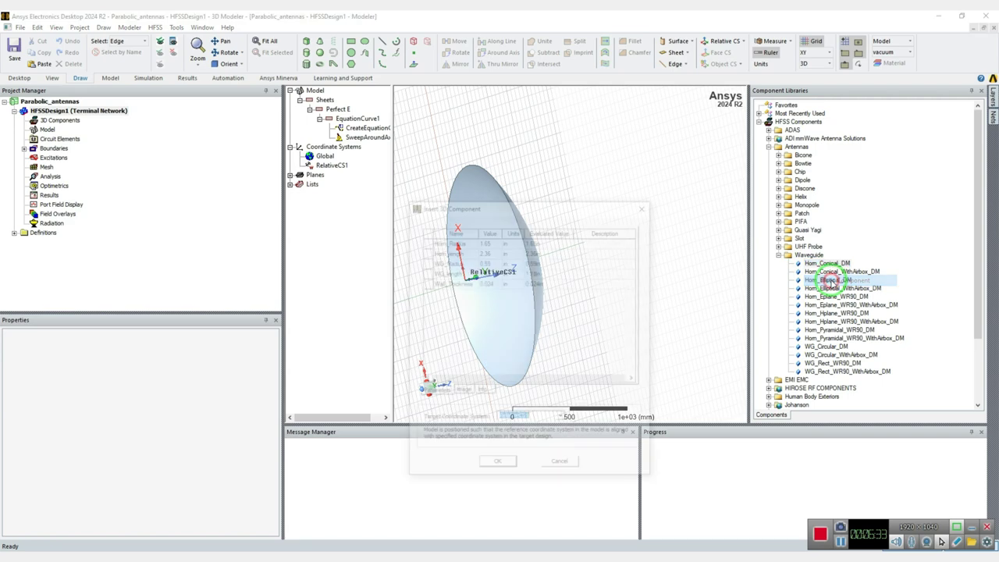
pyautogui.moveTo(519, 209); pyautogui.dragTo(271, 156)
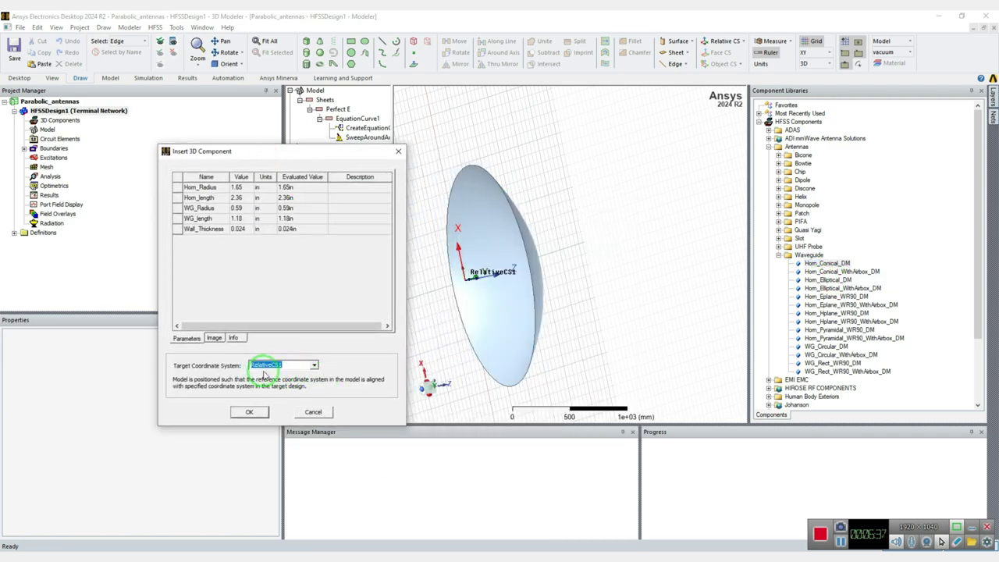
pyautogui.click(214, 337)
pyautogui.click(232, 337)
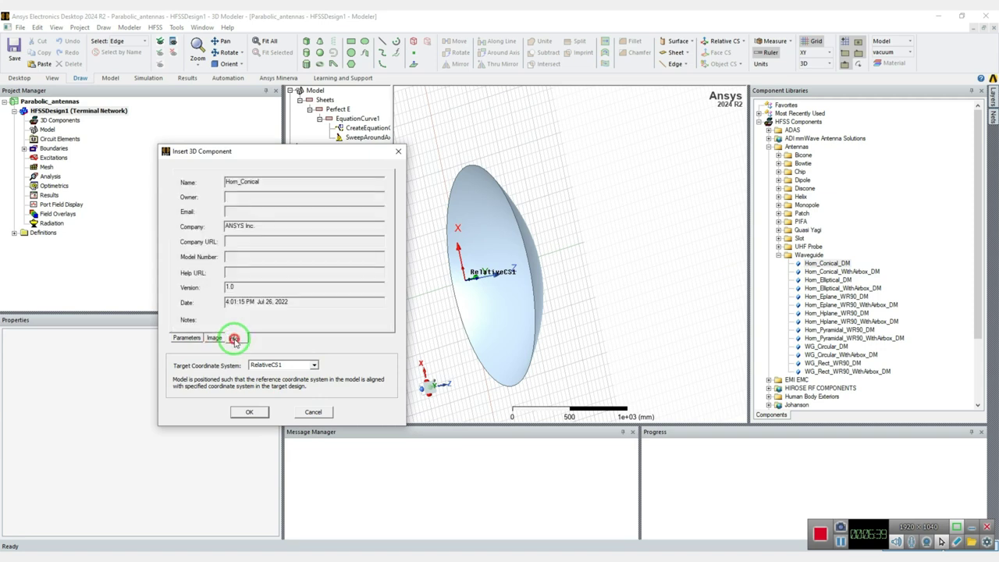
pyautogui.click(214, 338)
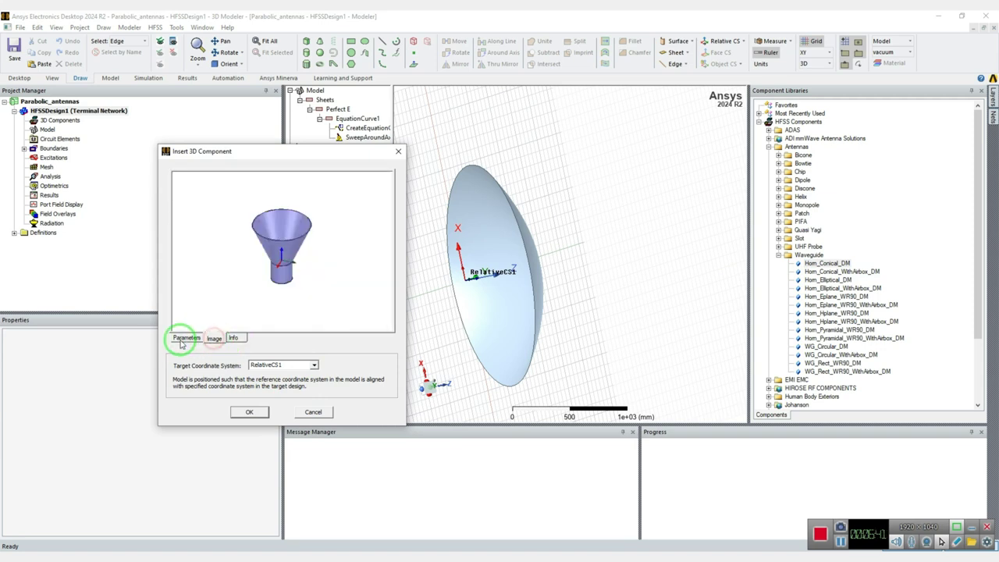
pyautogui.click(185, 338)
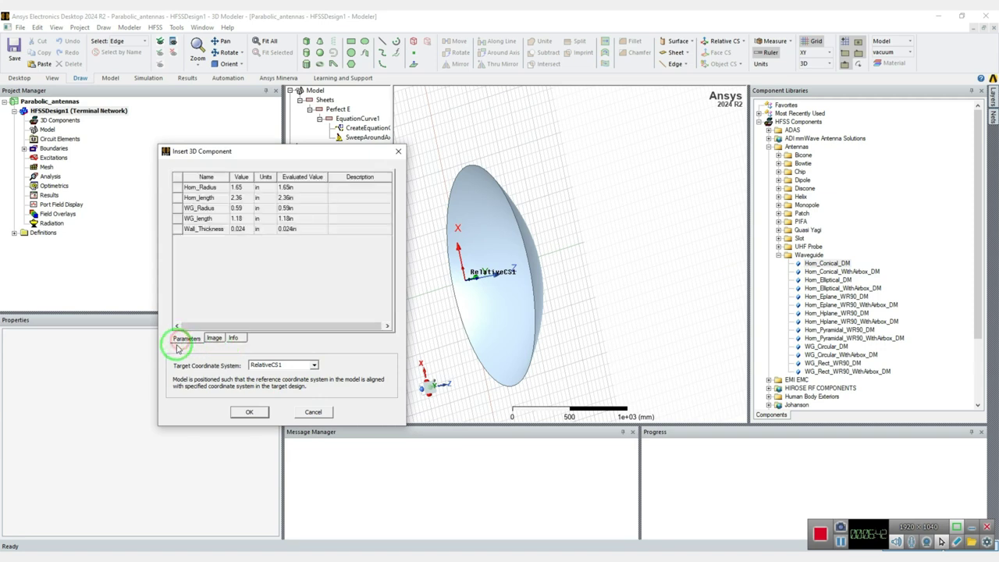
pyautogui.click(244, 412)
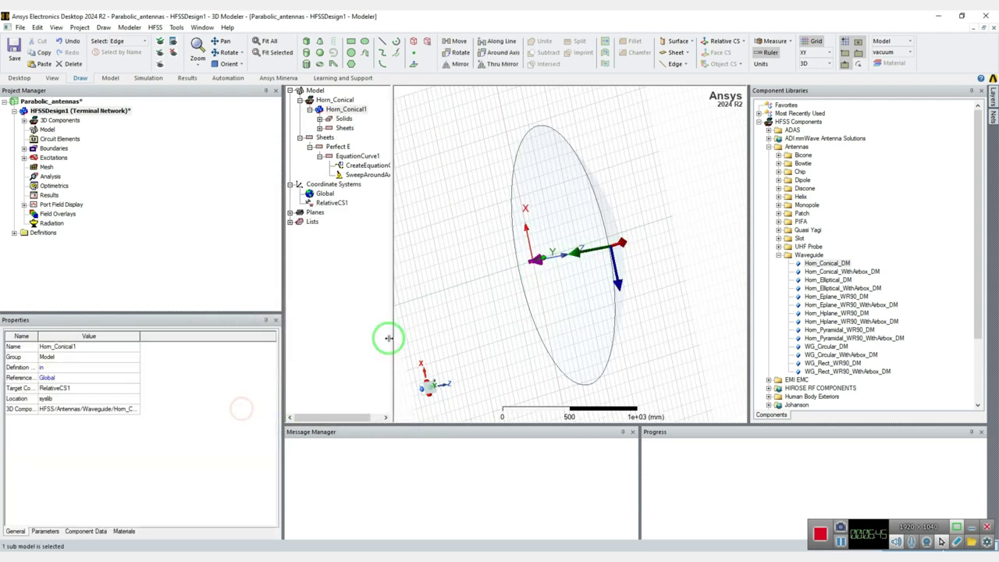
pyautogui.keyDown('alt'); pyautogui.moveTo(690, 267); pyautogui.dragTo(568, 244); pyautogui.keyUp('alt')
pyautogui.moveTo(653, 243)
pyautogui.keyDown('alt'); pyautogui.mouseDown()
pyautogui.moveTo(625, 252)
pyautogui.moveTo(639, 251)
pyautogui.mouseUp(); pyautogui.keyUp('alt')
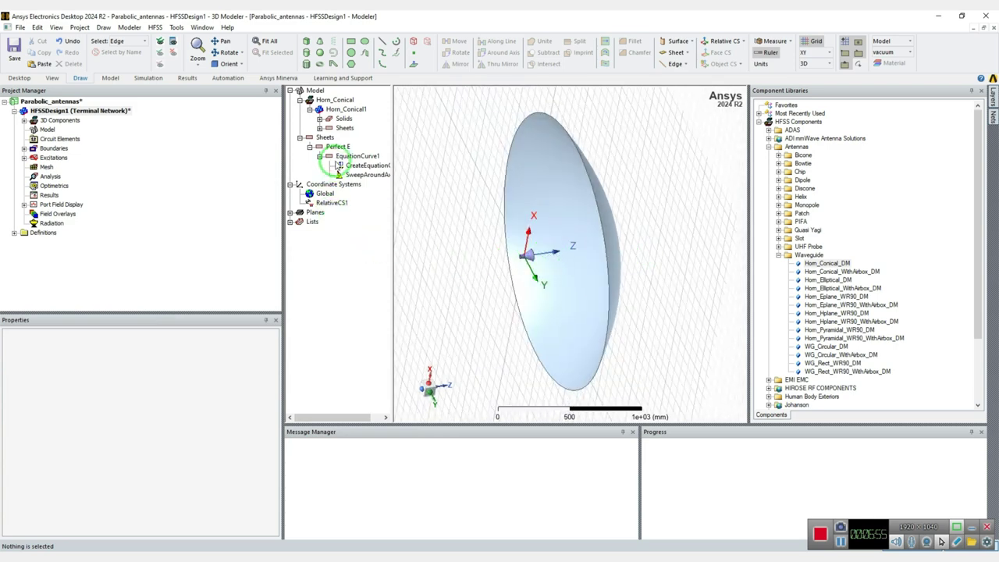
pyautogui.keyDown('alt'); pyautogui.moveTo(468, 266); pyautogui.dragTo(445, 256); pyautogui.keyUp('alt')
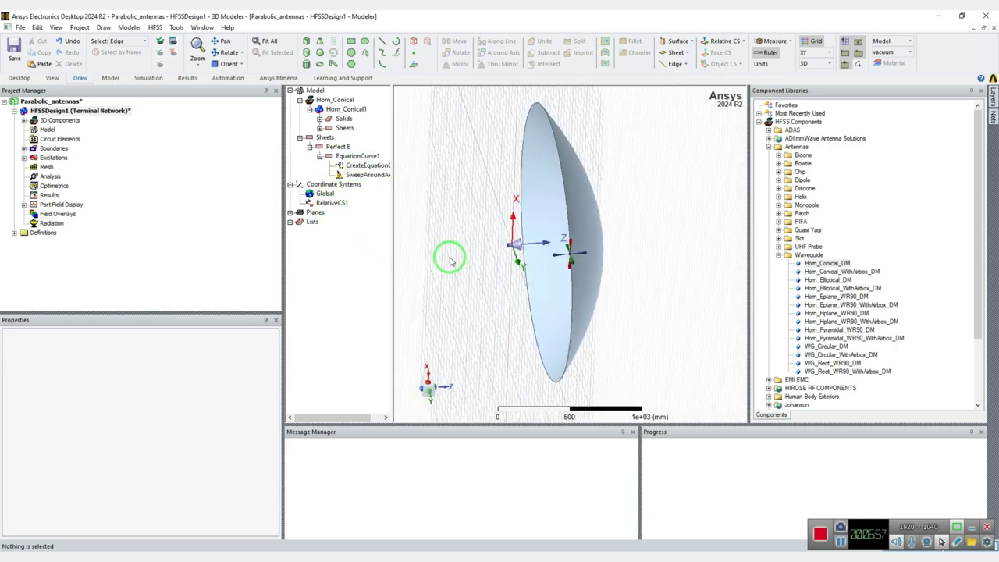
# - Add a driven solution setup at a single frequency of 1 GHz with 15 maximum passes and a maximum delta S of 0.01
pyautogui.click(51, 177)
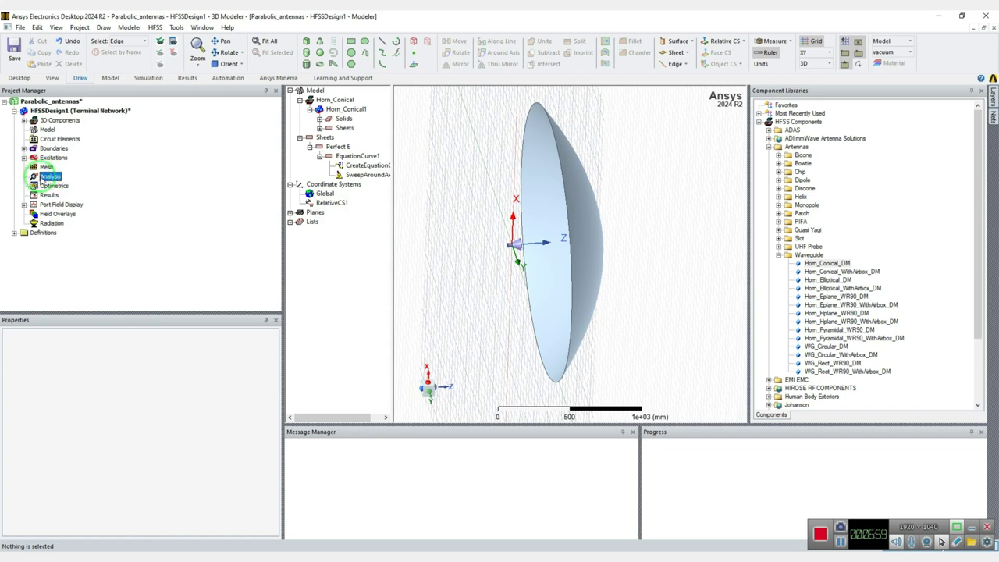
pyautogui.rightClick(39, 177)
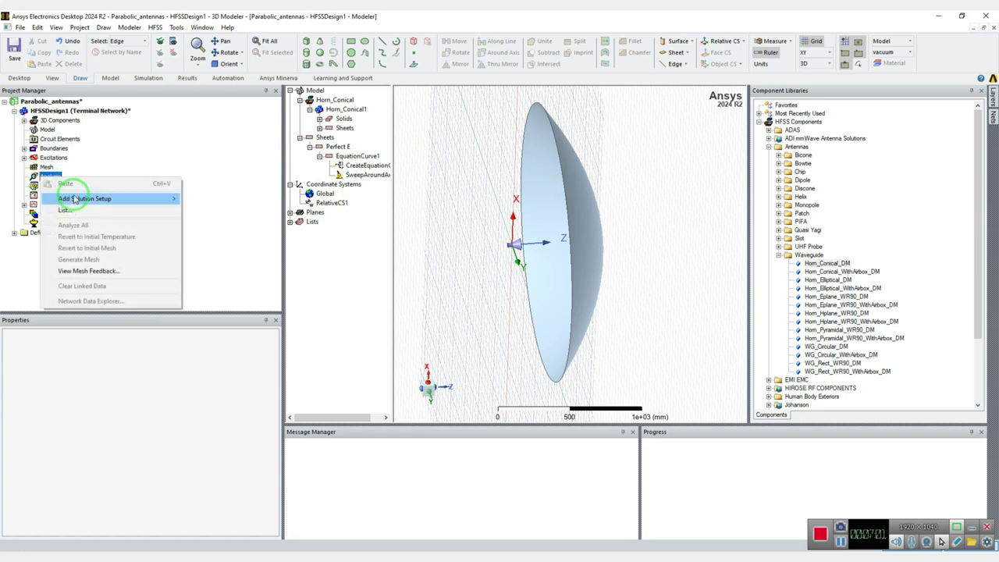
pyautogui.moveTo(74, 197)
pyautogui.click(211, 209)
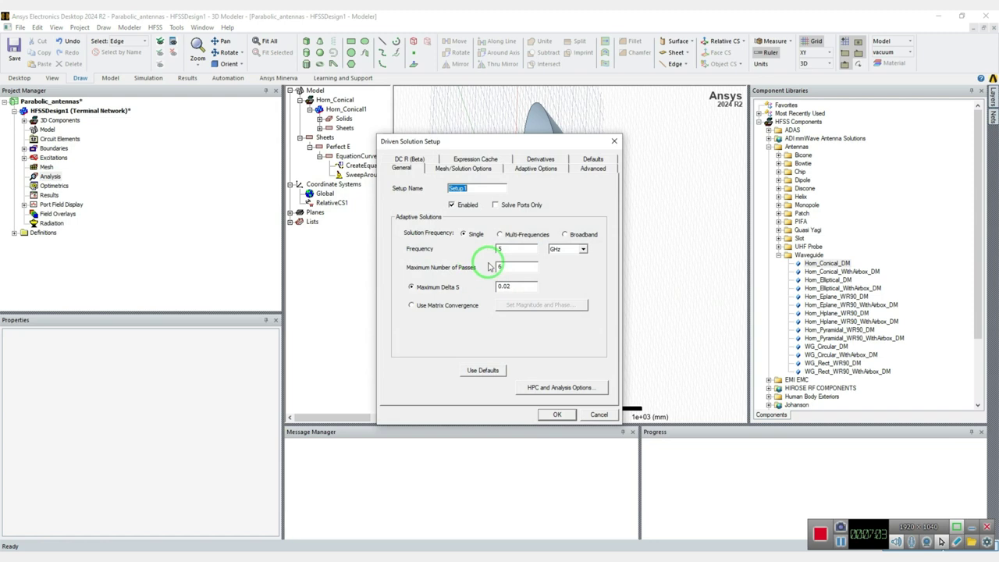
pyautogui.click(462, 266)
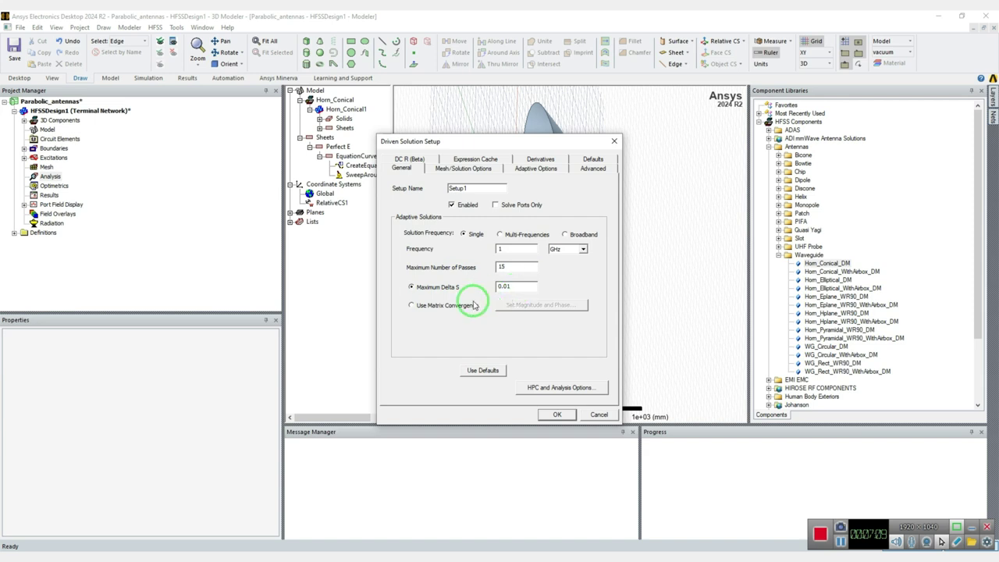
# - Try to create a far field observation domain in the solution setup's advanced options
pyautogui.click(591, 168)
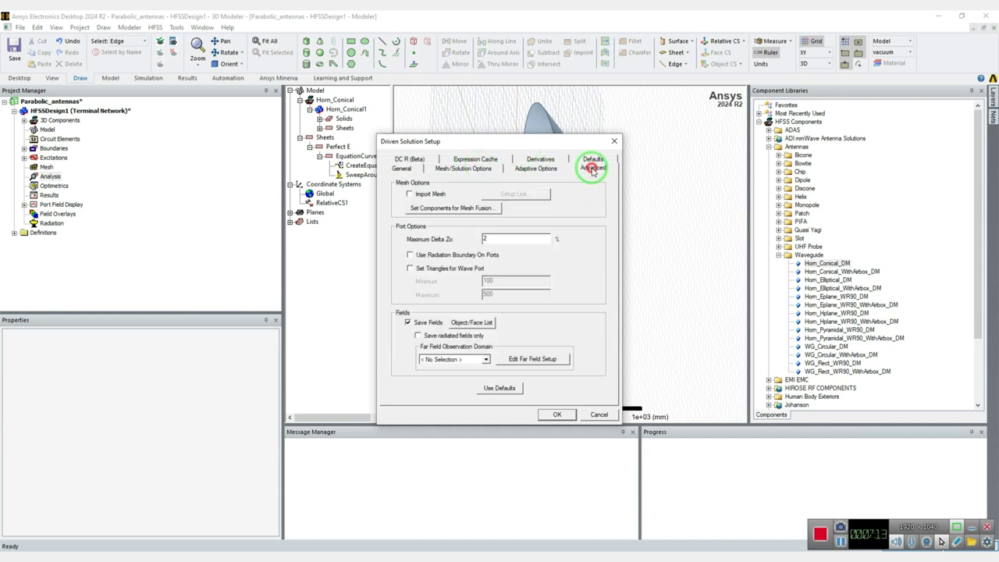
pyautogui.click(486, 360)
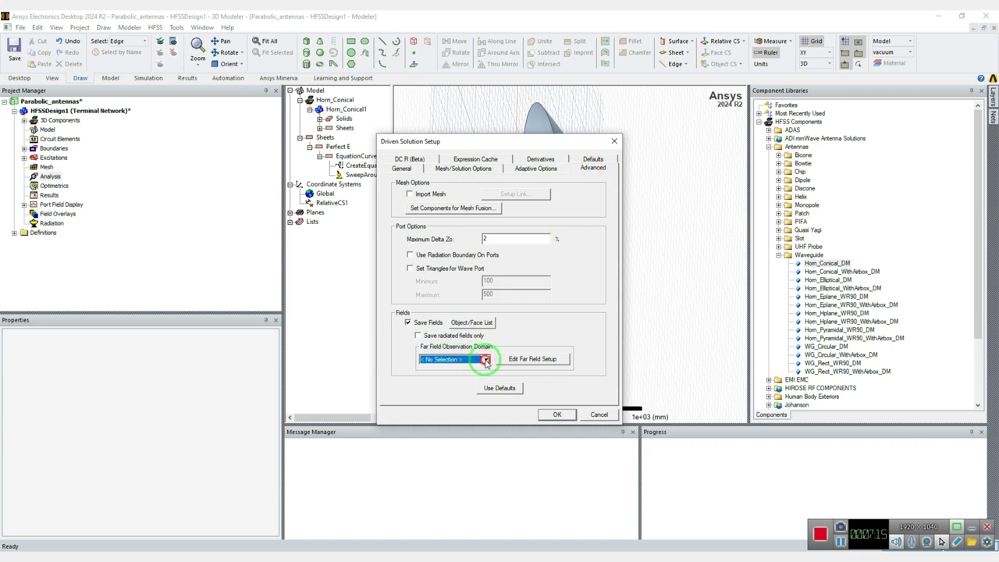
pyautogui.click(454, 376)
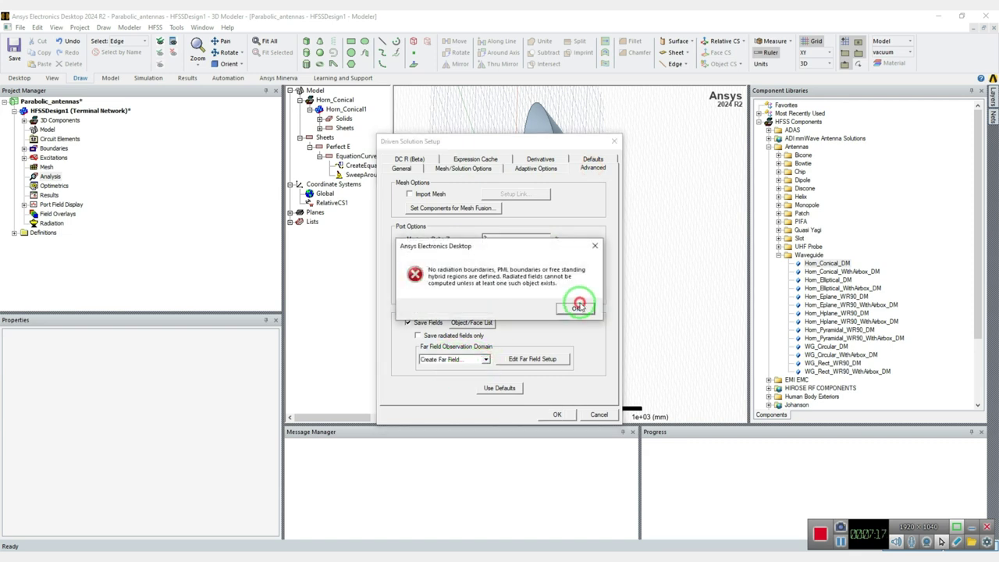
pyautogui.click(574, 306)
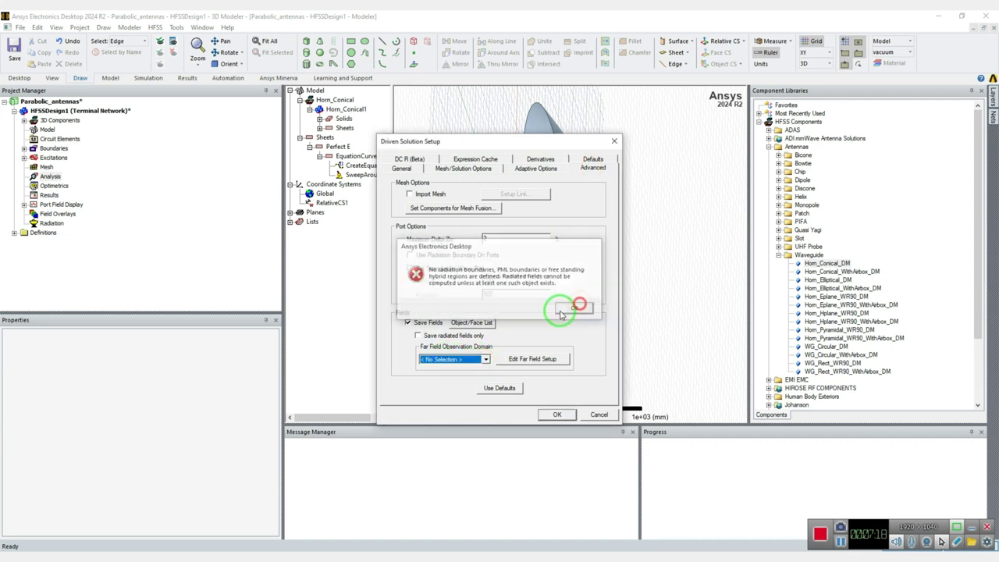
pyautogui.click(399, 168)
# - Add a discrete linear-count frequency sweep from 0.85 to 1.15 GHz with 20 points to the solution setup, and save the project
pyautogui.click(558, 415)
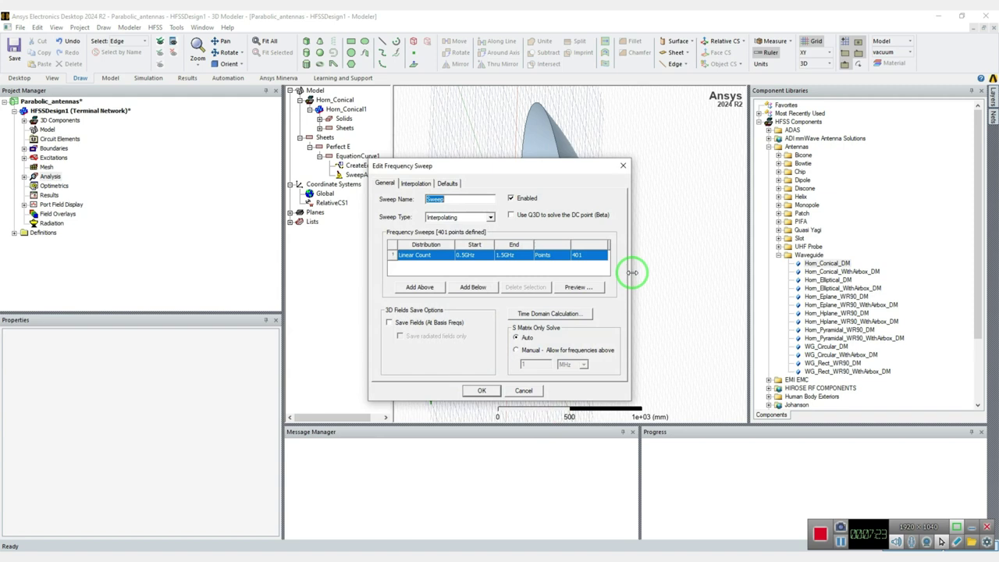
pyautogui.click(484, 217)
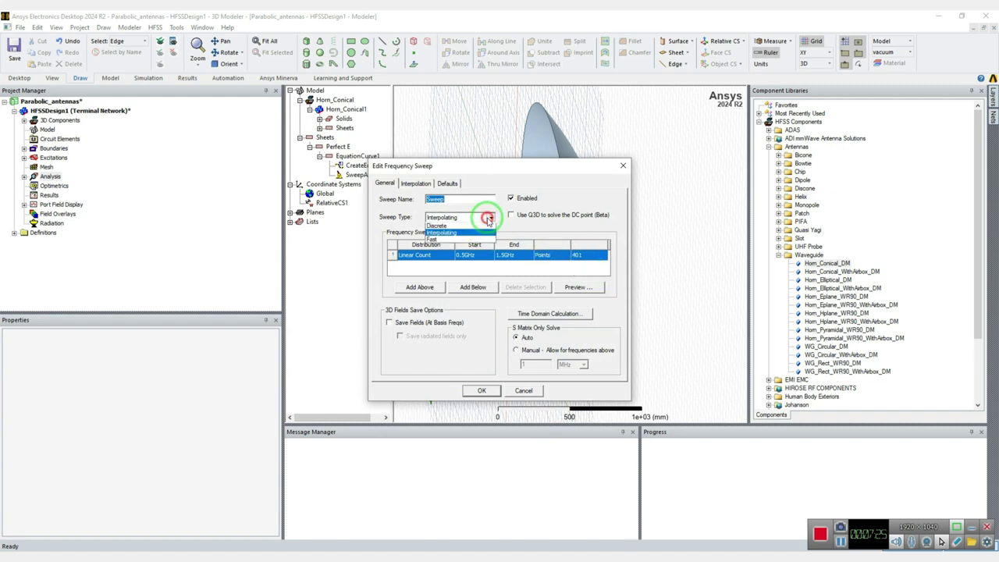
pyautogui.click(449, 234)
pyautogui.click(466, 255)
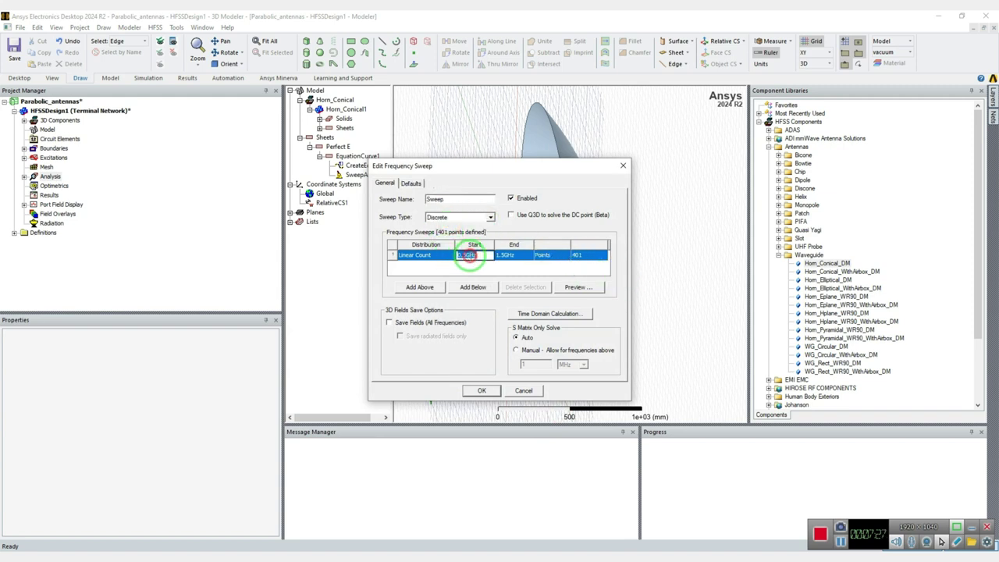
pyautogui.click(500, 263)
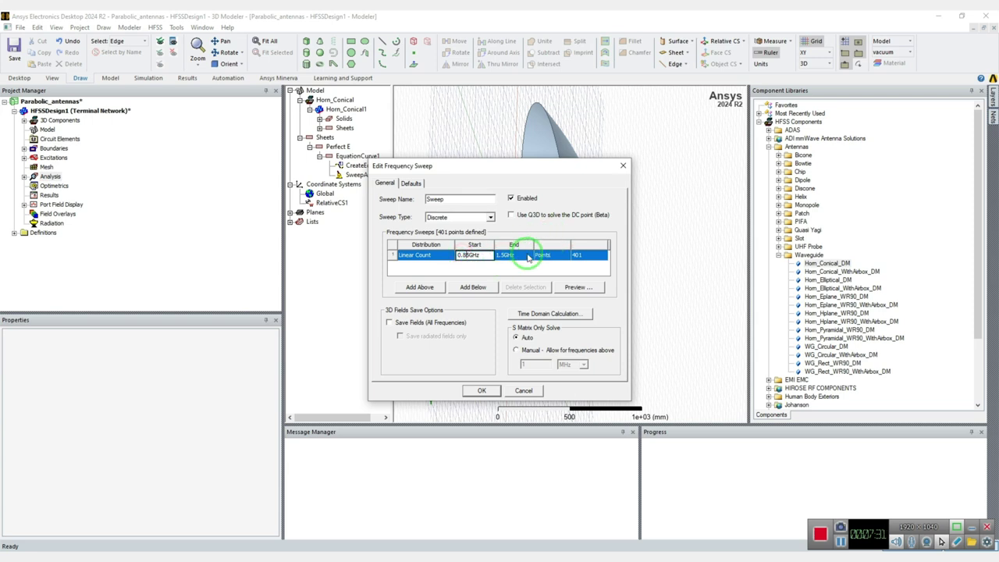
pyautogui.click(507, 257)
pyautogui.click(518, 259)
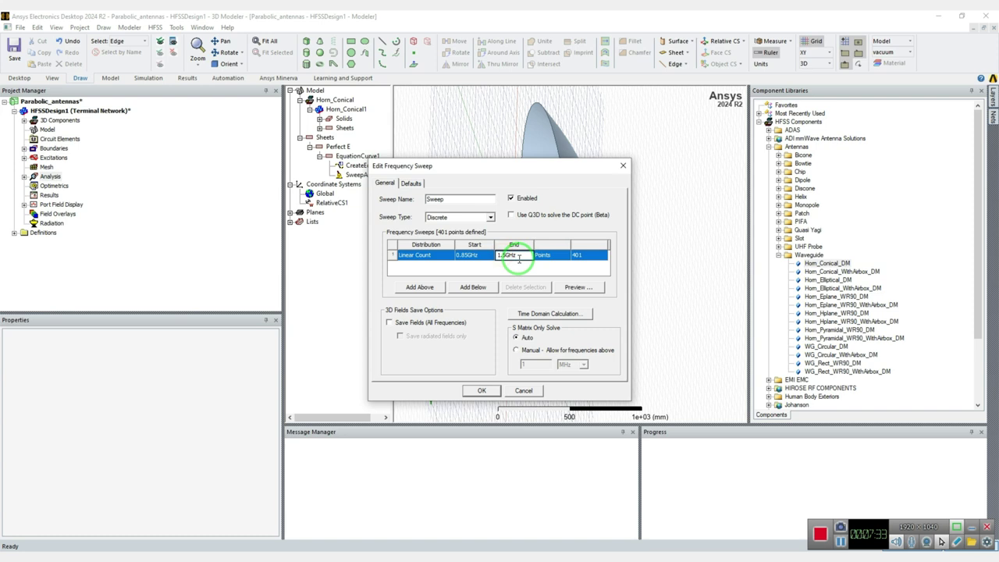
pyautogui.click(577, 263)
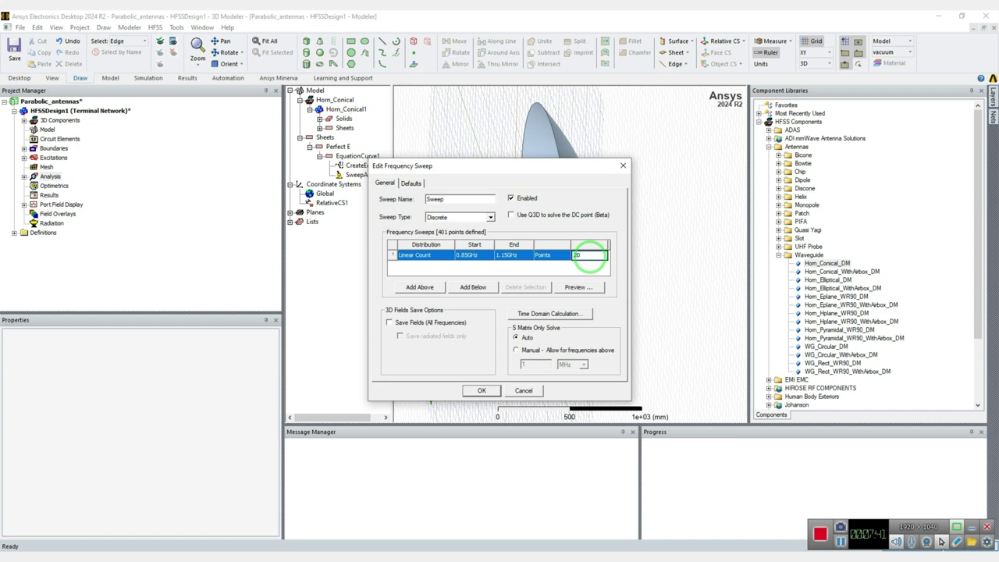
pyautogui.click(500, 263)
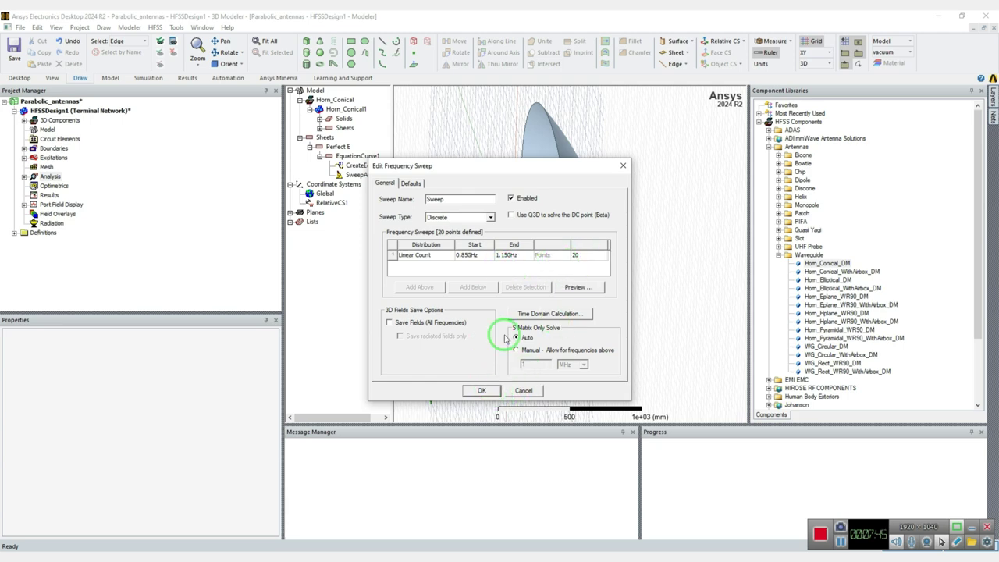
pyautogui.click(484, 390)
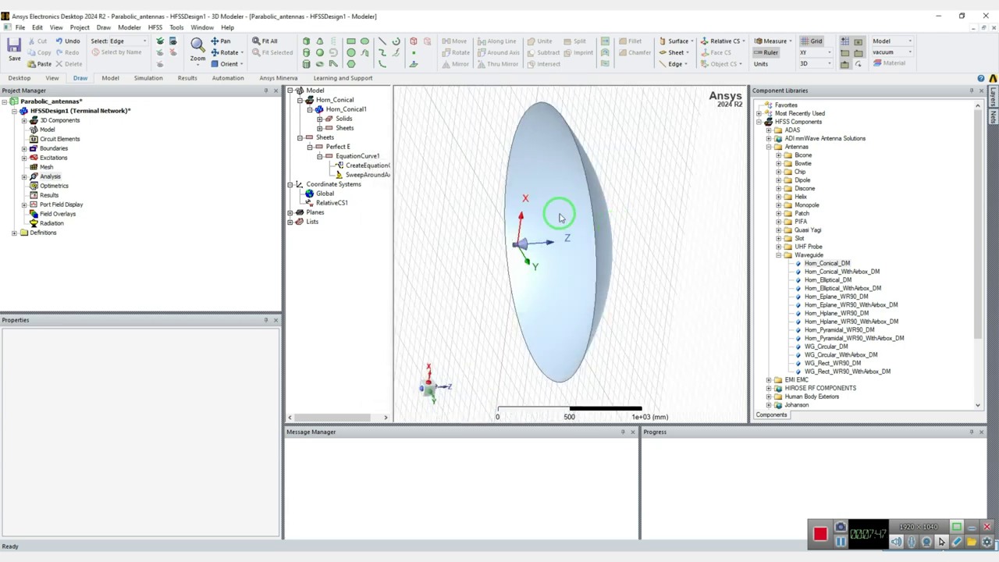
pyautogui.click(24, 45)
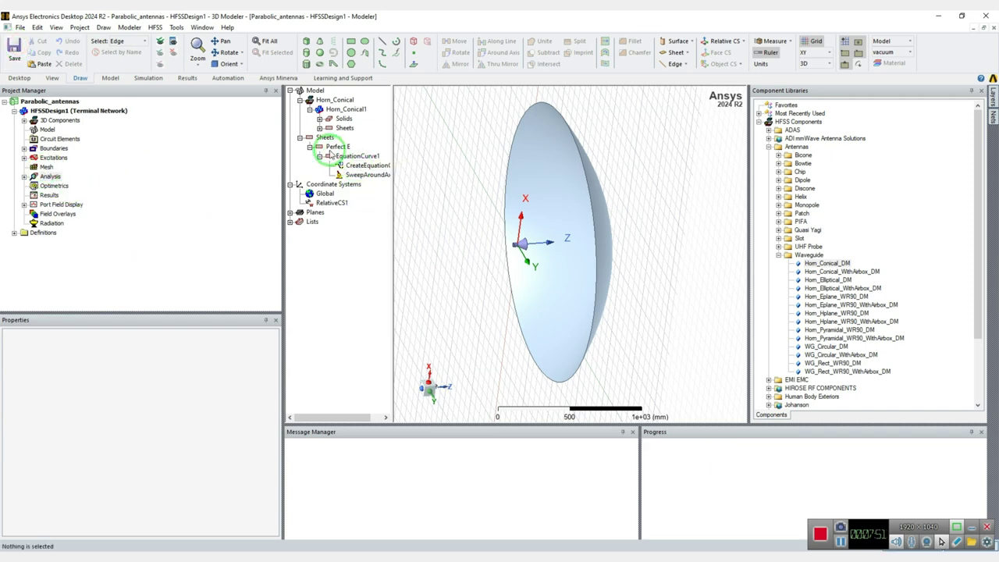
pyautogui.rightClick(454, 236)
pyautogui.moveTo(481, 239)
pyautogui.moveTo(483, 218)
pyautogui.click(611, 166)
pyautogui.keyDown('alt'); pyautogui.moveTo(621, 170); pyautogui.dragTo(446, 105); pyautogui.keyUp('alt')
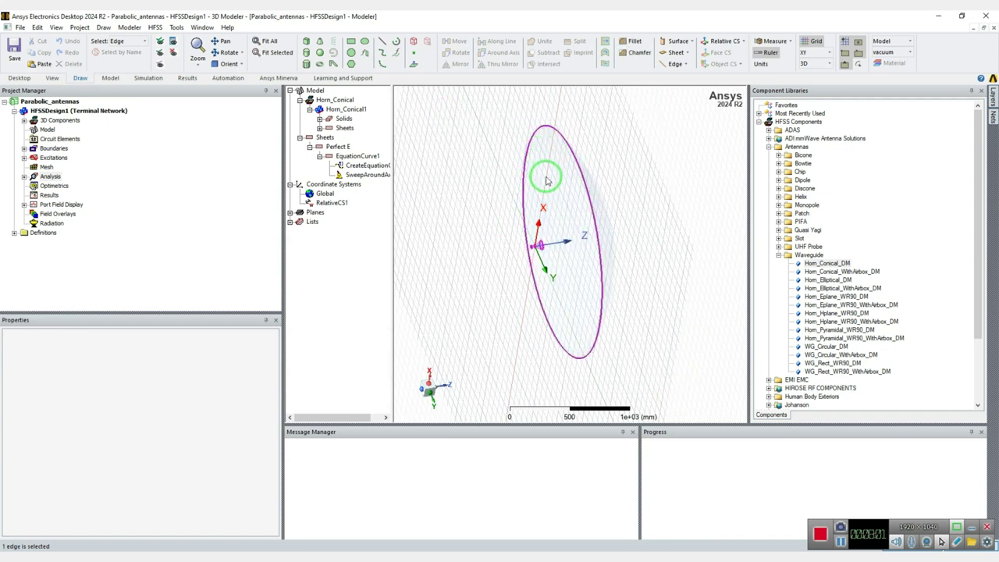
pyautogui.rightClick(461, 177)
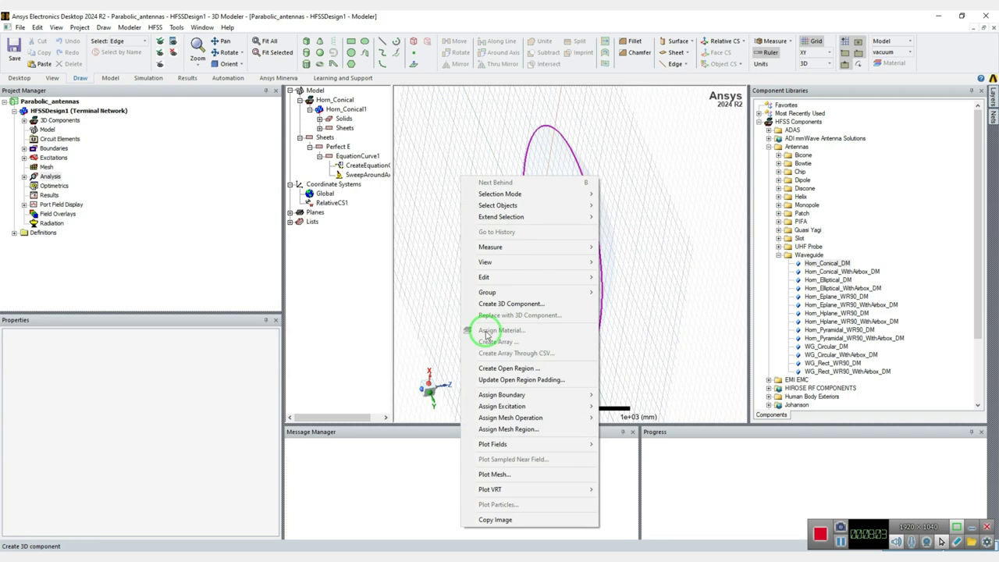
pyautogui.click(685, 238)
# - Switch to object selection, select the dish and horn together, and create an open region with a radiation boundary at 1 GHz
pyautogui.rightClick(426, 188)
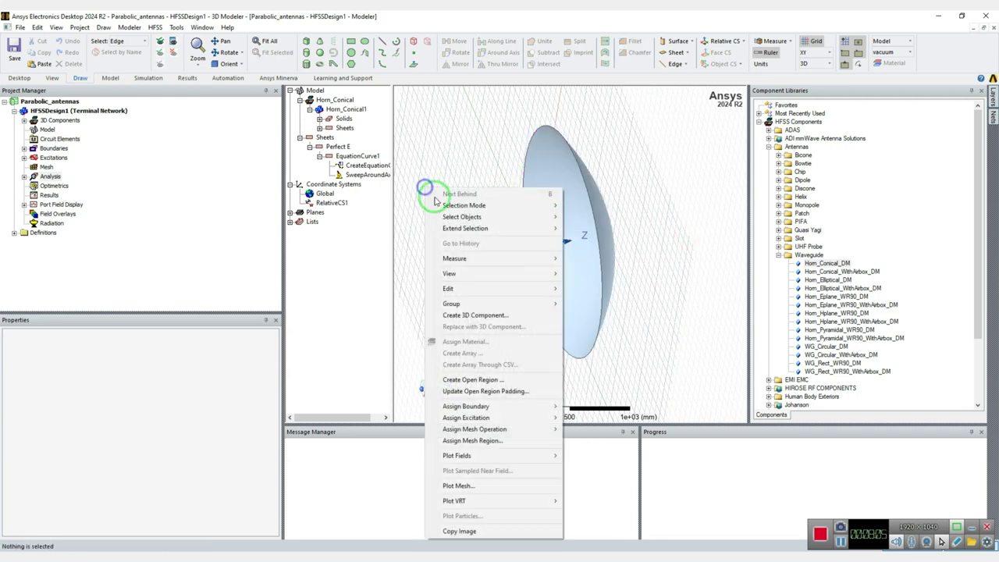
pyautogui.moveTo(460, 221)
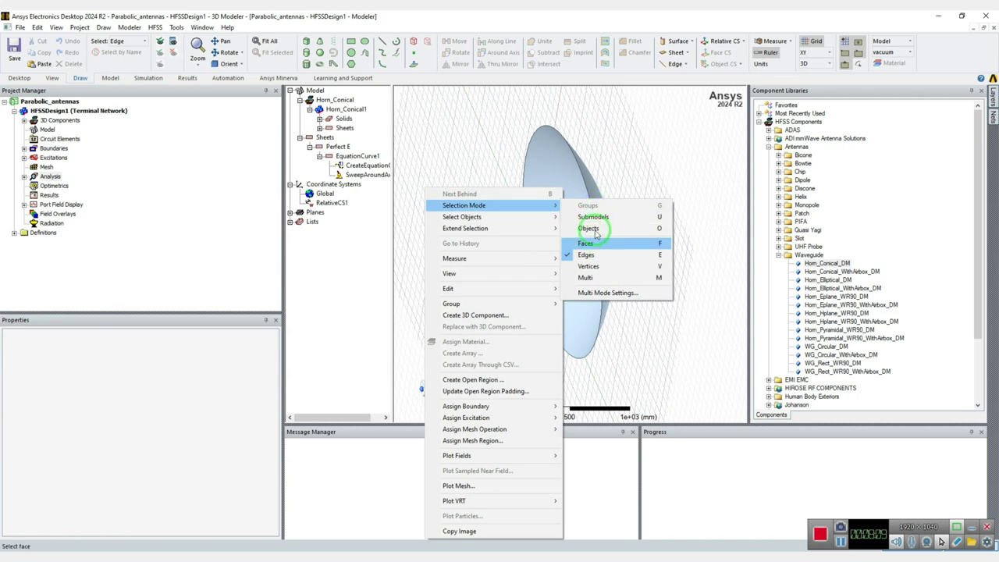
pyautogui.click(602, 229)
pyautogui.click(664, 323)
pyautogui.moveTo(661, 386); pyautogui.dragTo(442, 97)
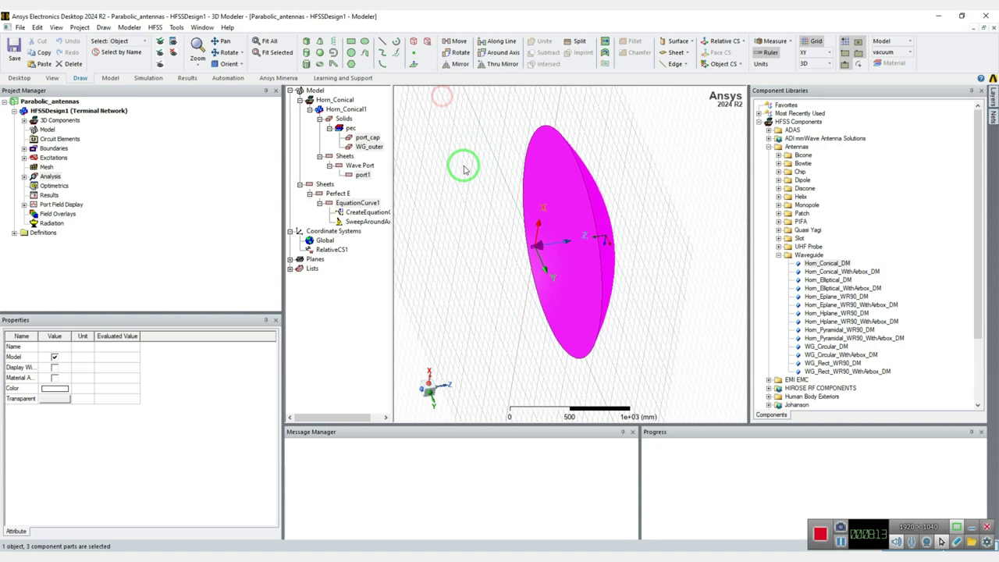
pyautogui.rightClick(558, 185)
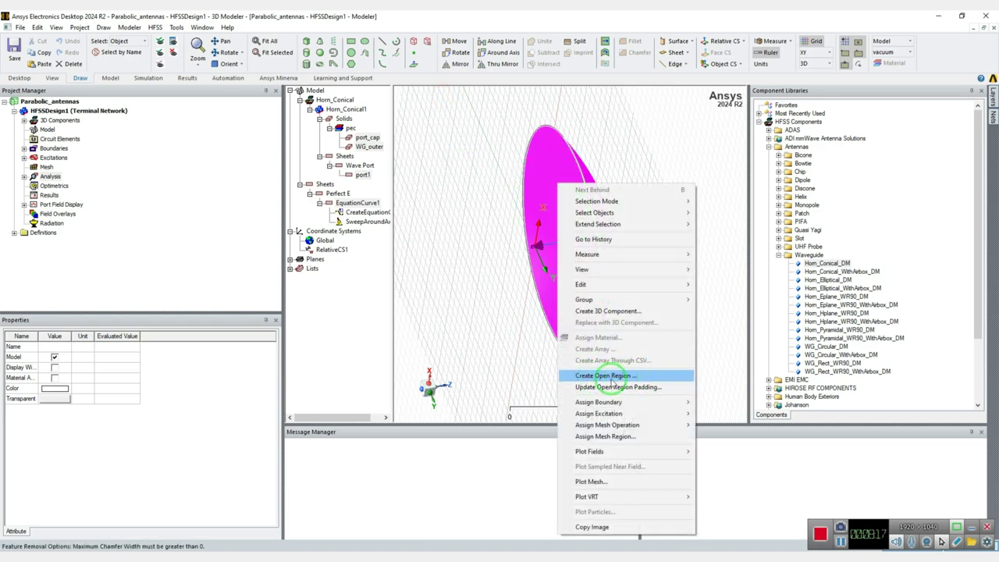
pyautogui.click(596, 377)
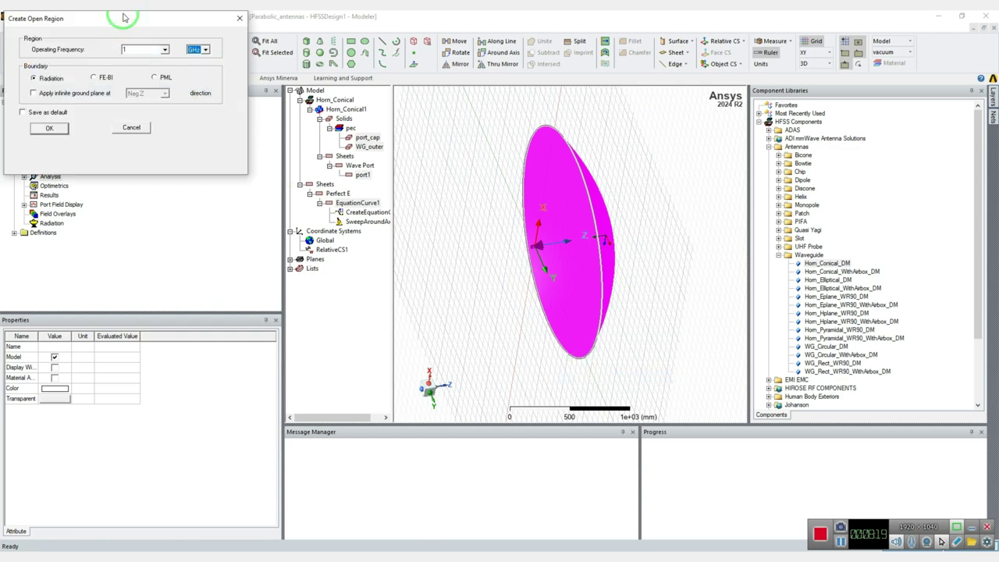
pyautogui.click(405, 208)
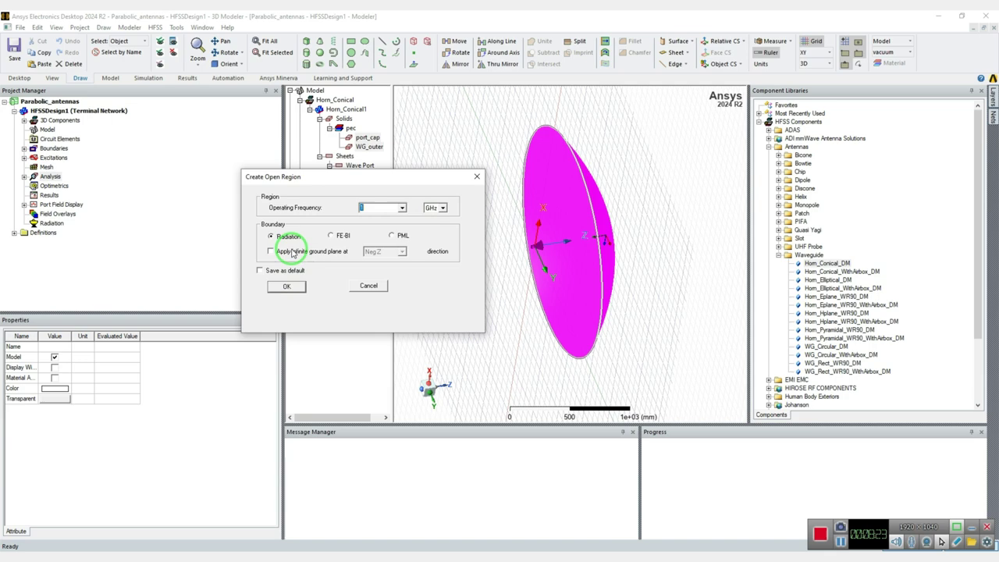
pyautogui.click(287, 286)
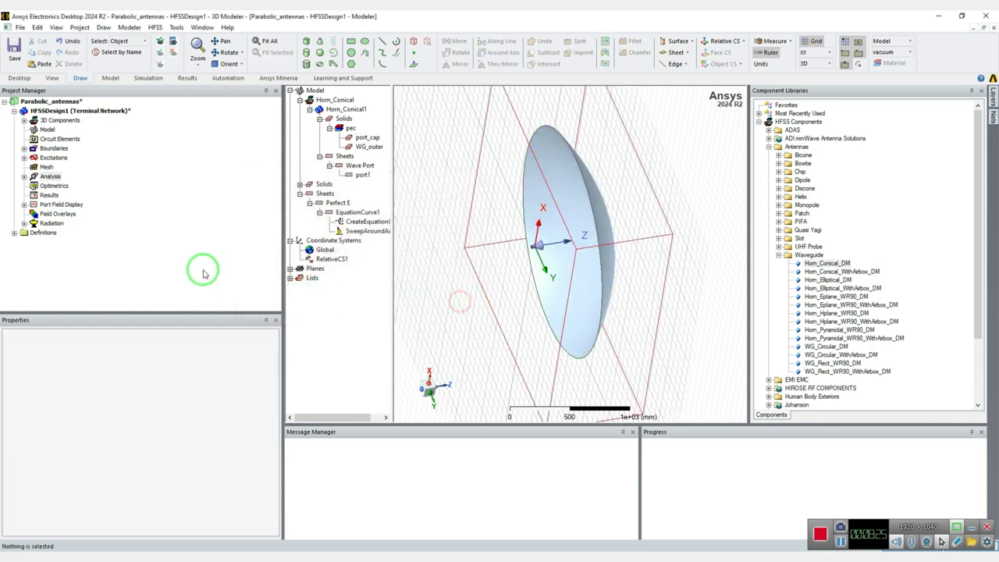
# - Check which faces the Open1 radiation boundary covers in the model, and clear the highlight
pyautogui.click(24, 148)
pyautogui.click(58, 157)
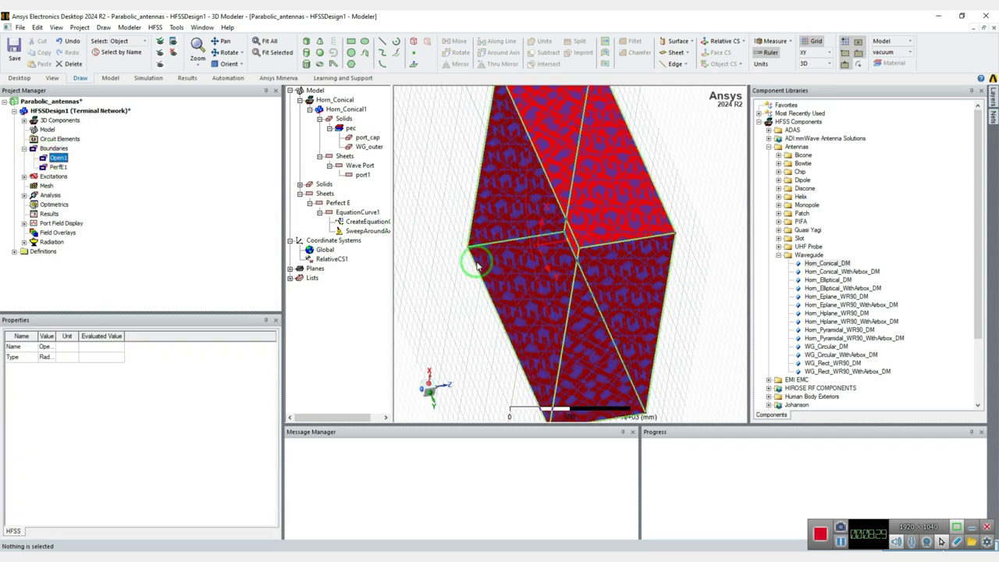
pyautogui.click(439, 313)
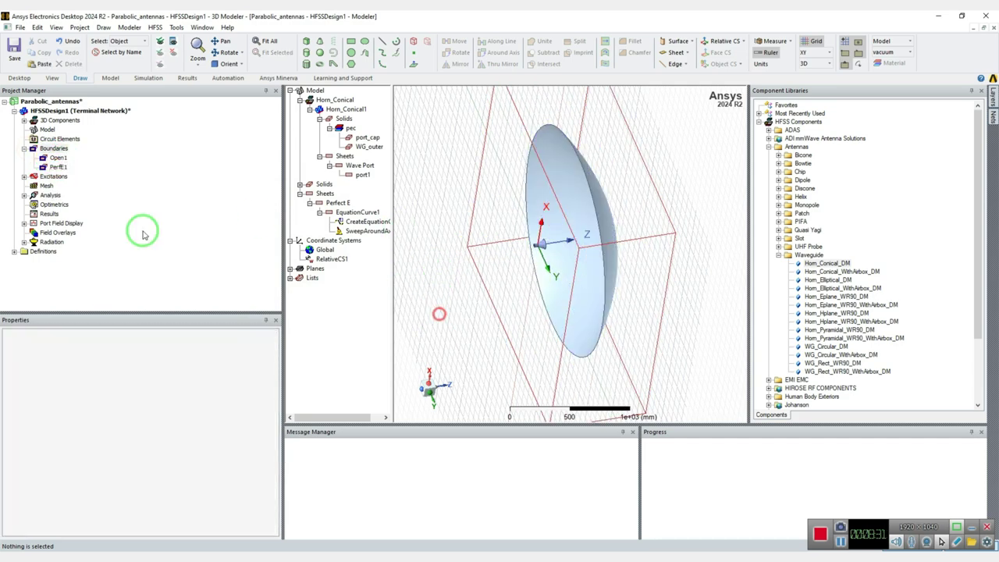